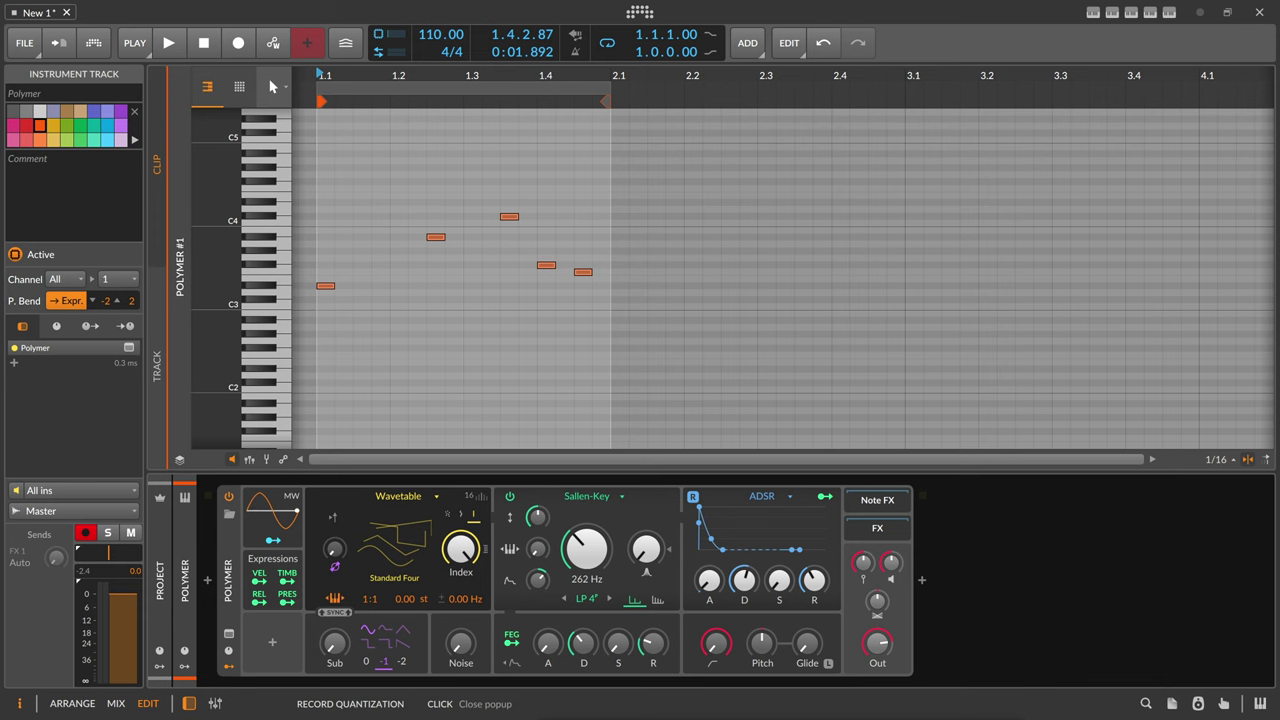
Step: Select all notes in the one-bar clip, then select the Polymer device and play the clip
click(337, 199)
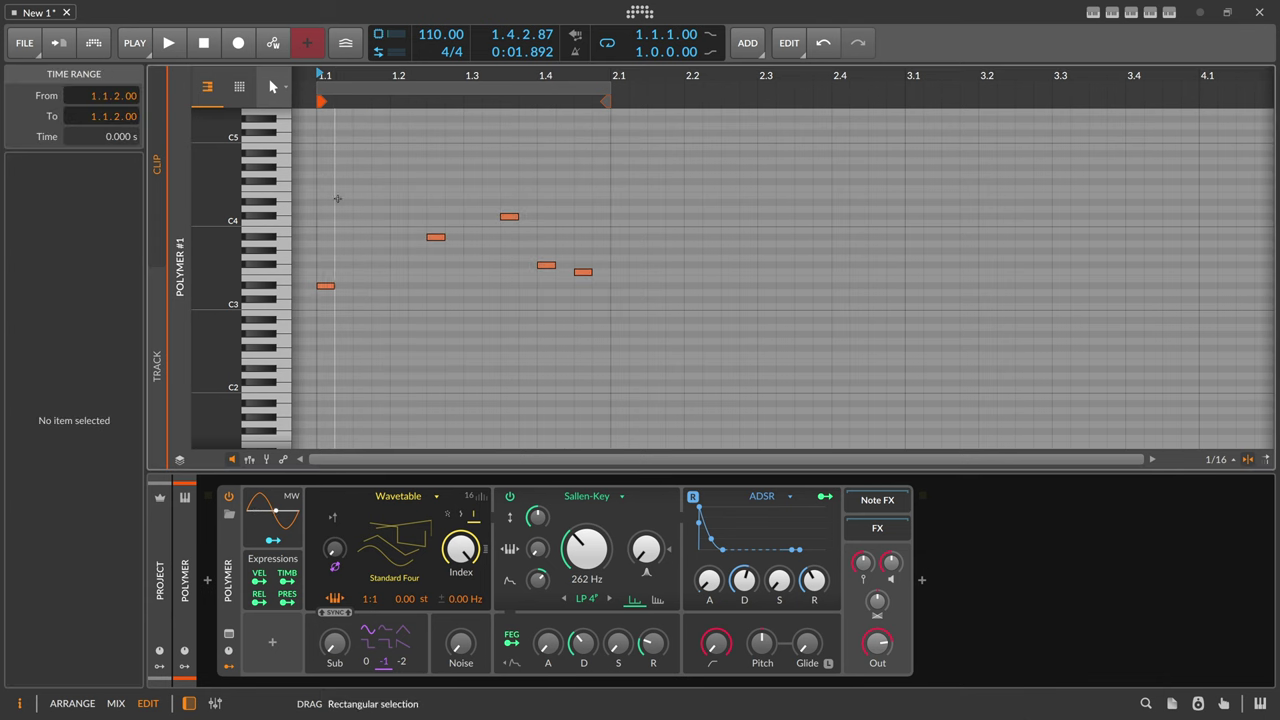
drag(317, 132, 608, 396)
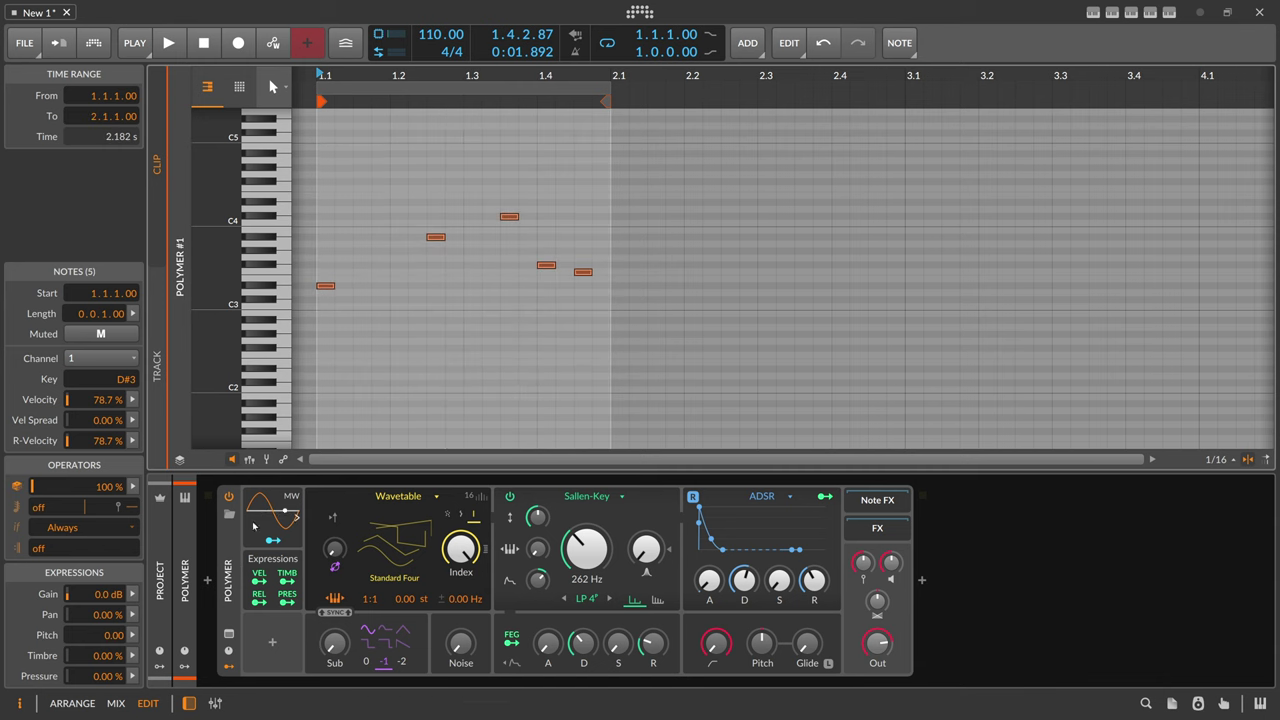
click(232, 548)
key(space)
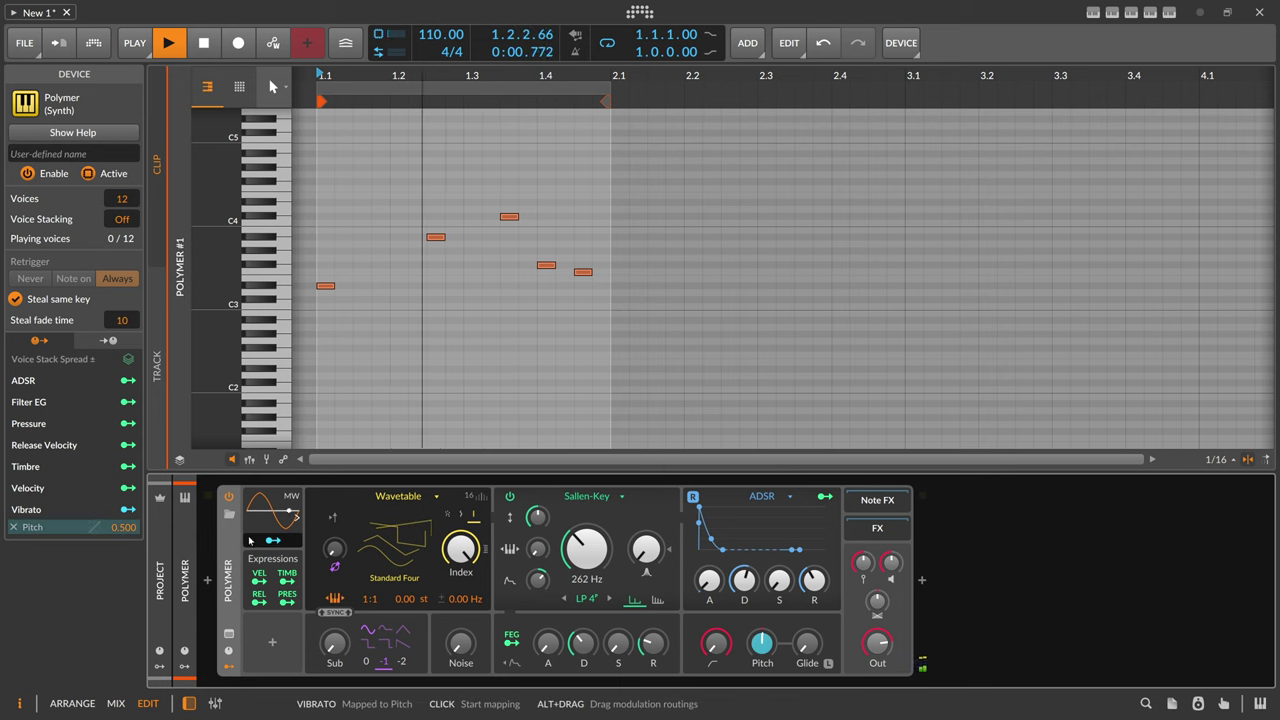
key(space)
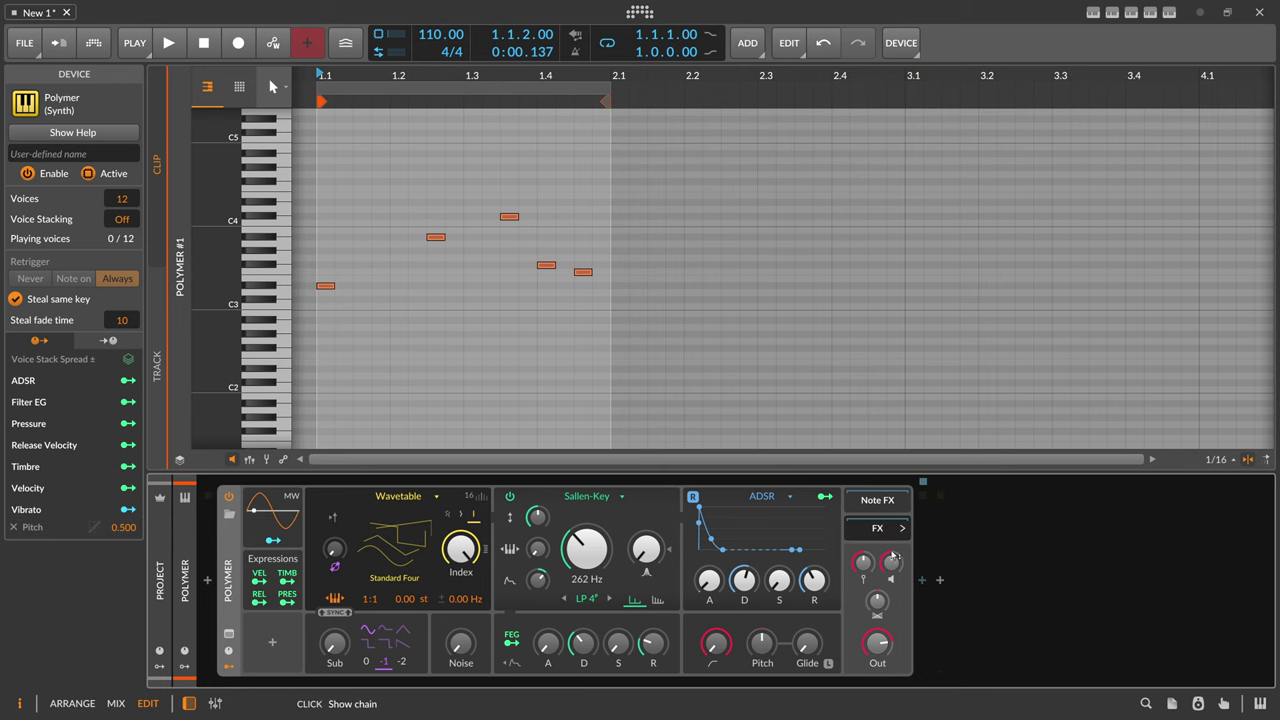
Step: Insert a Delay-1 effect in Polymer's FX chain and lower its mix while the clip plays
click(921, 581)
text(delay)
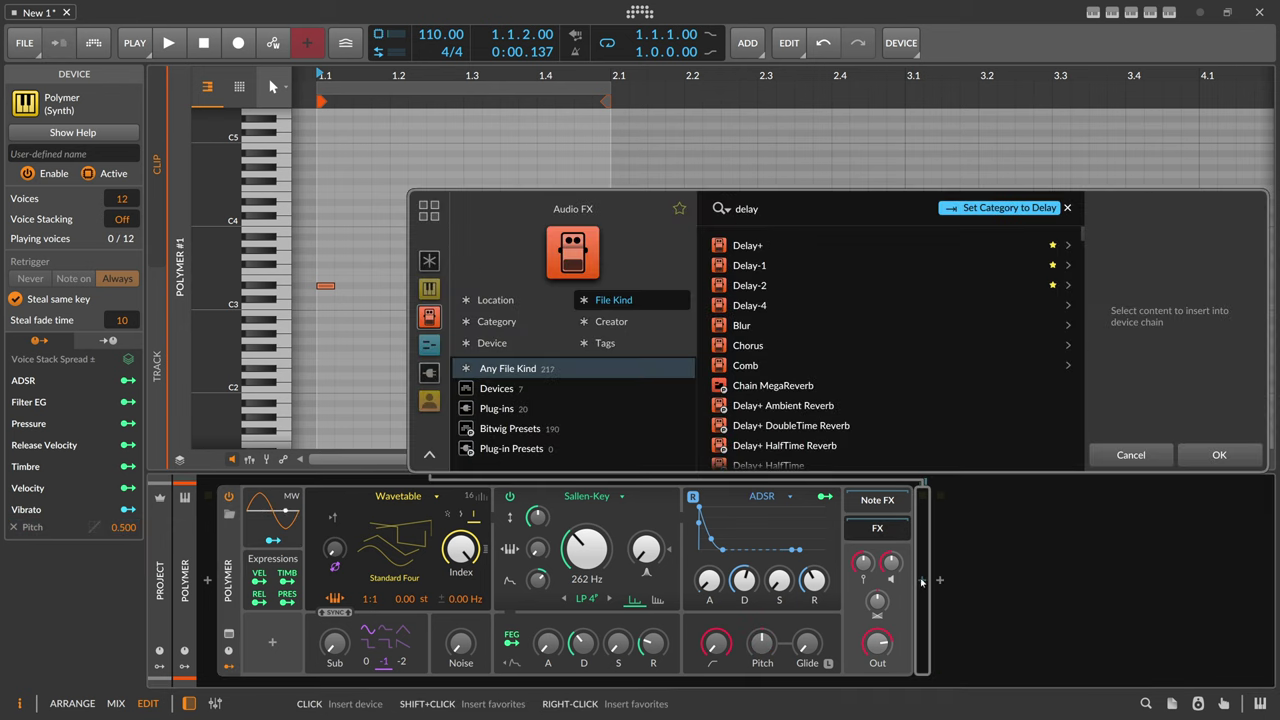
double_click(749, 265)
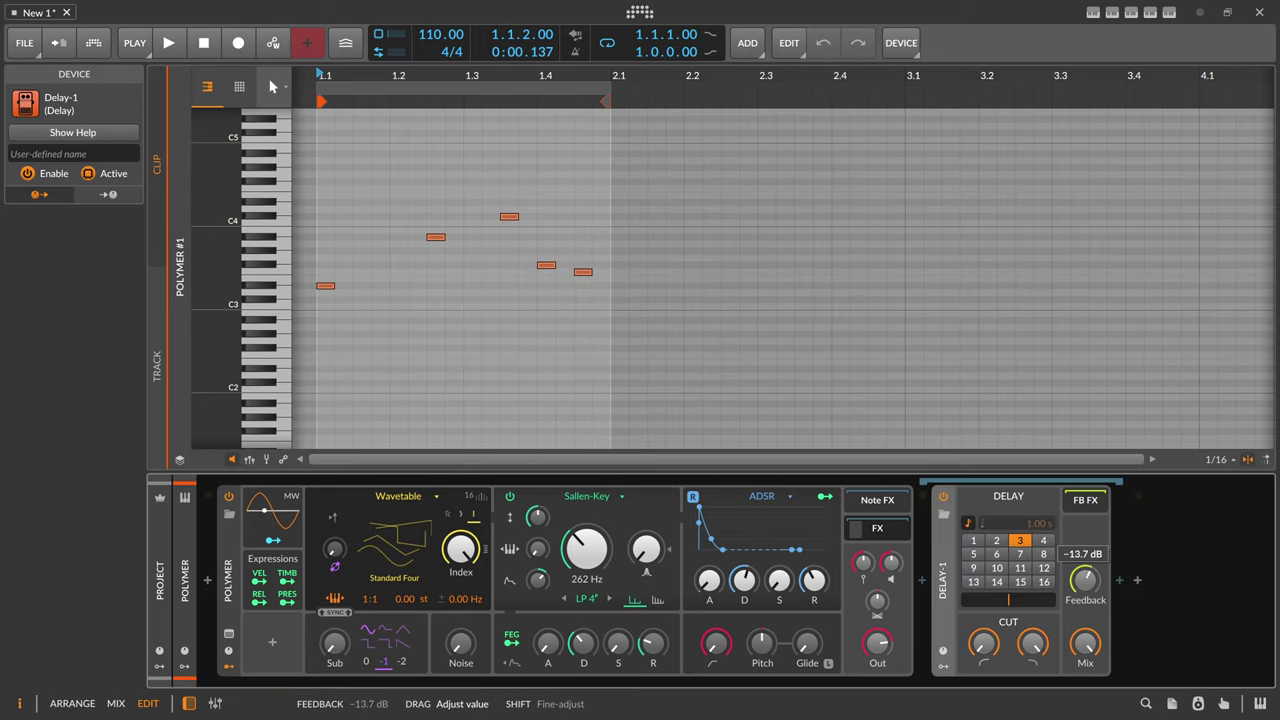
key(space)
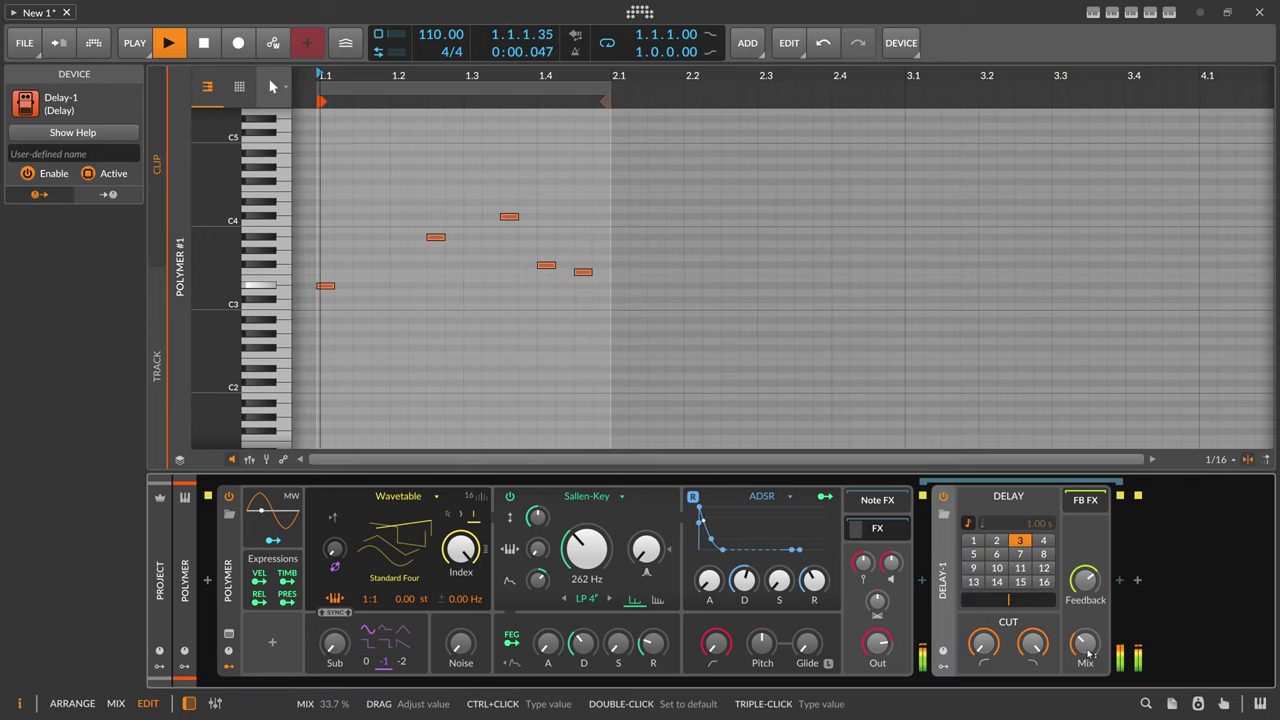
drag(1090, 654, 1090, 663)
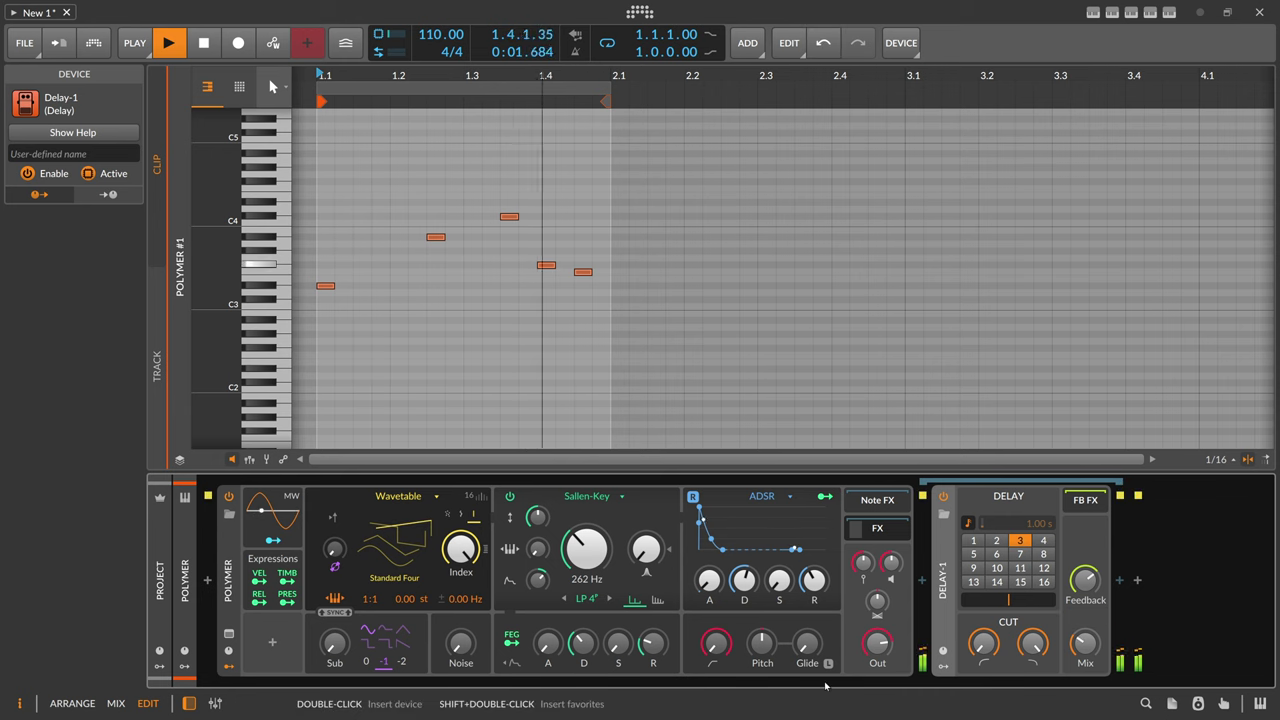
key(space)
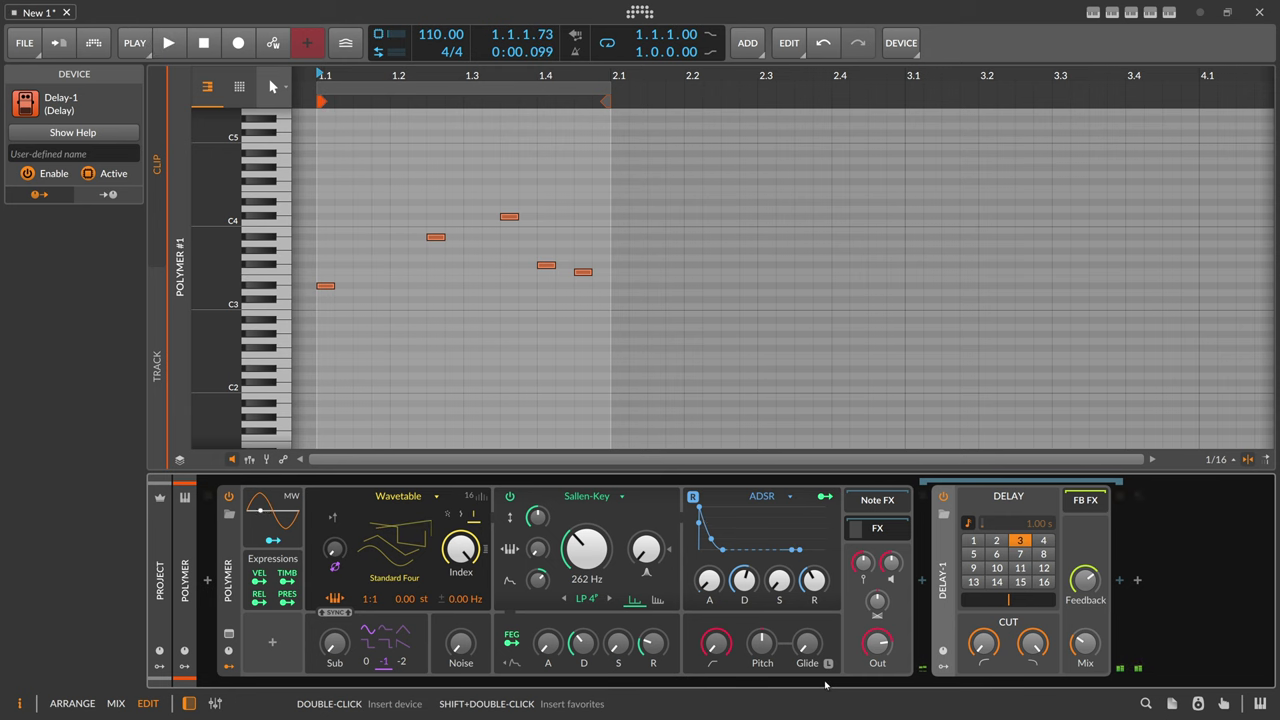
Step: Enable the global groove and play the clip to hear the shuffled notes against the Delay-1
drag(320, 152, 605, 390)
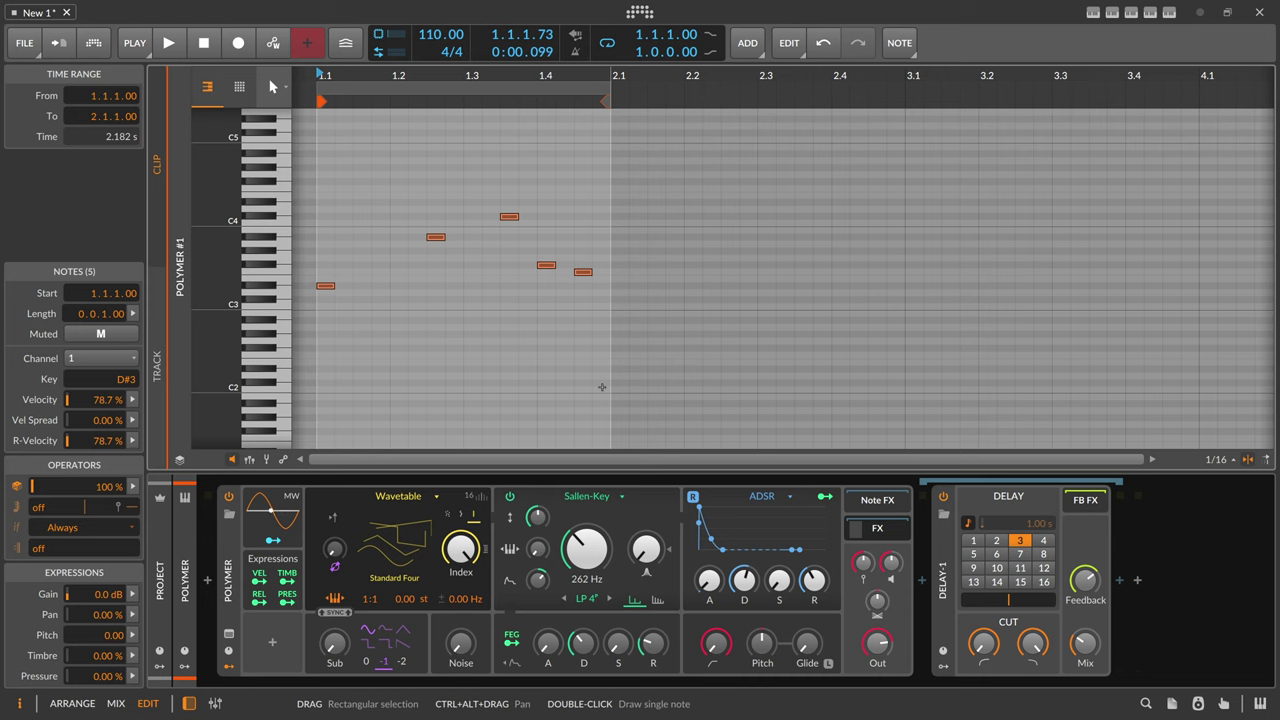
click(946, 549)
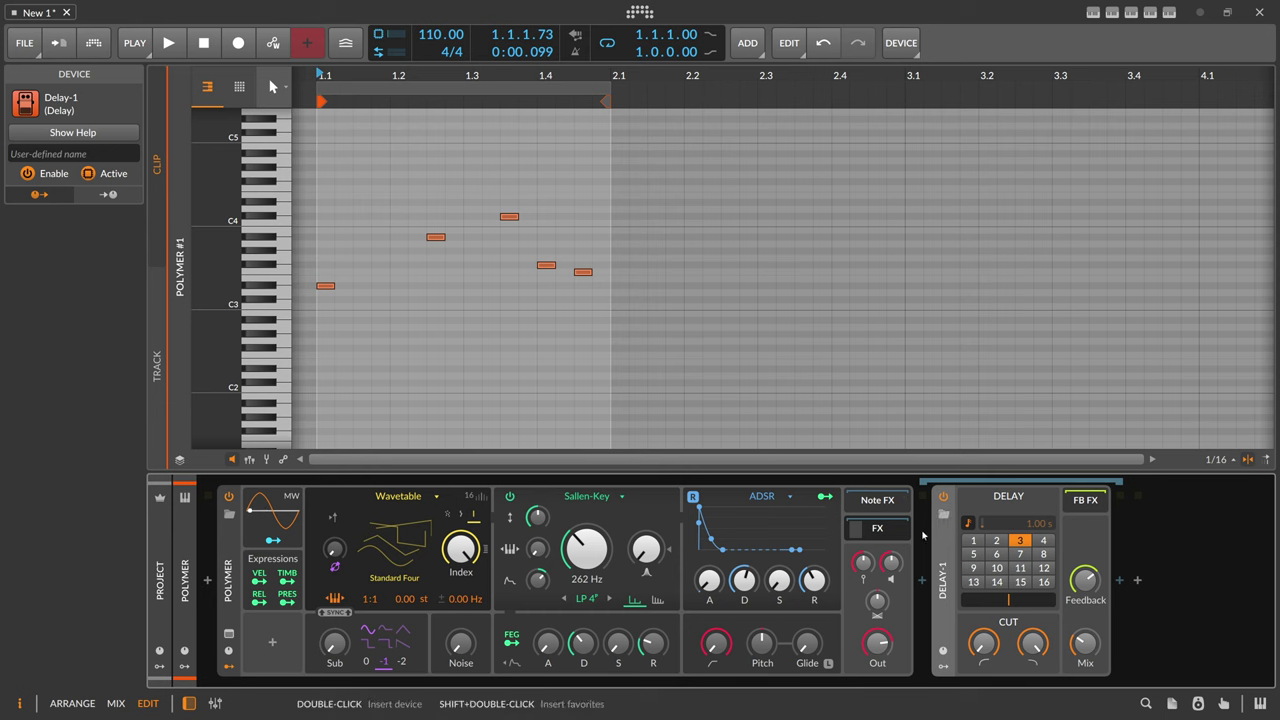
click(135, 43)
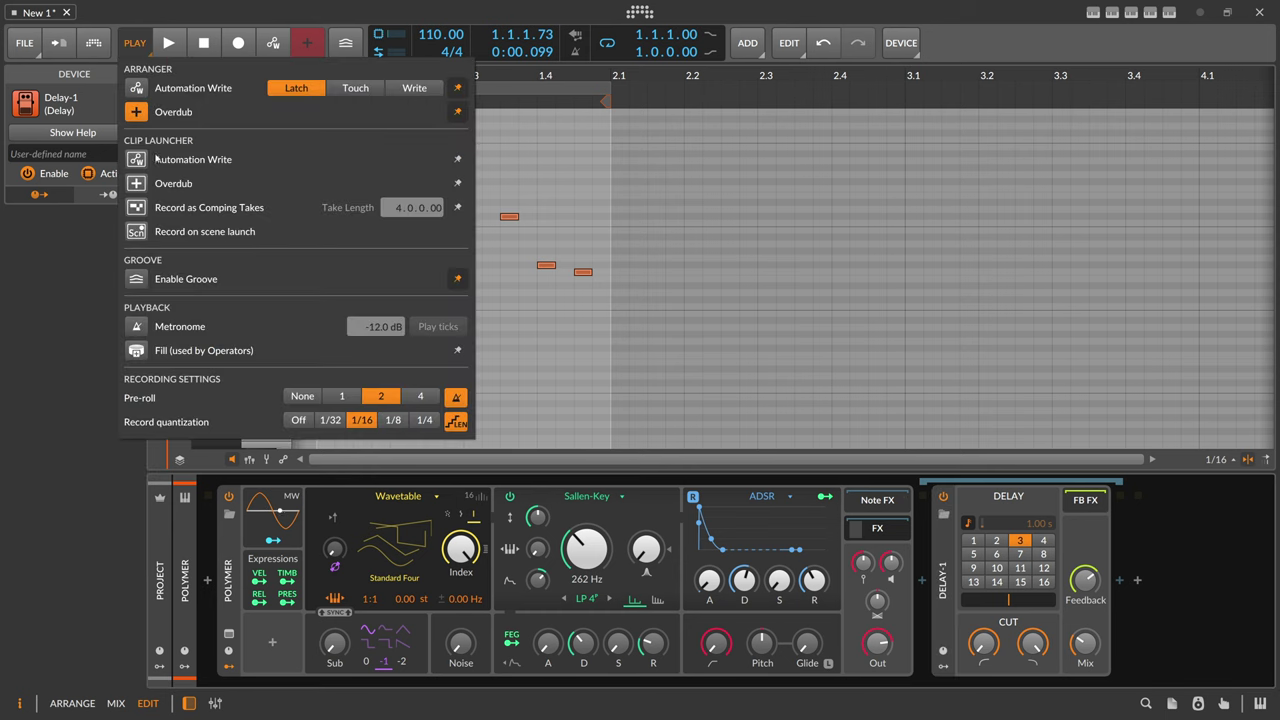
click(137, 280)
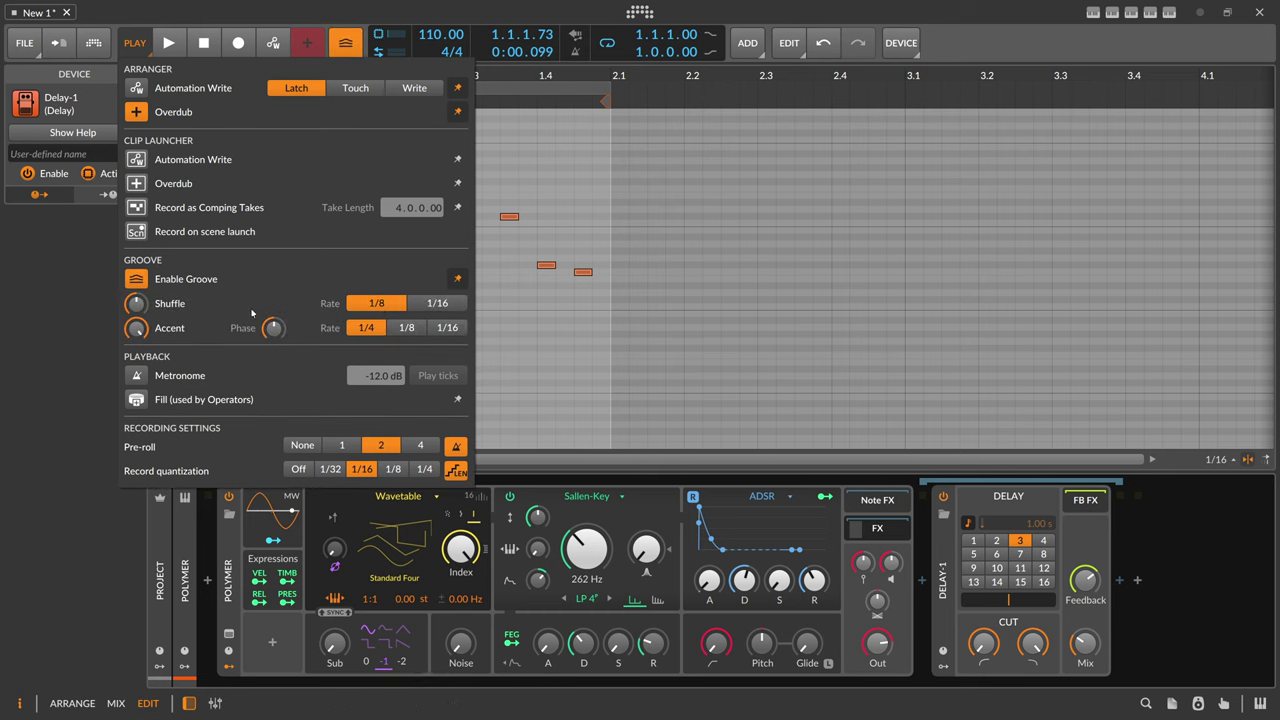
click(108, 330)
key(space)
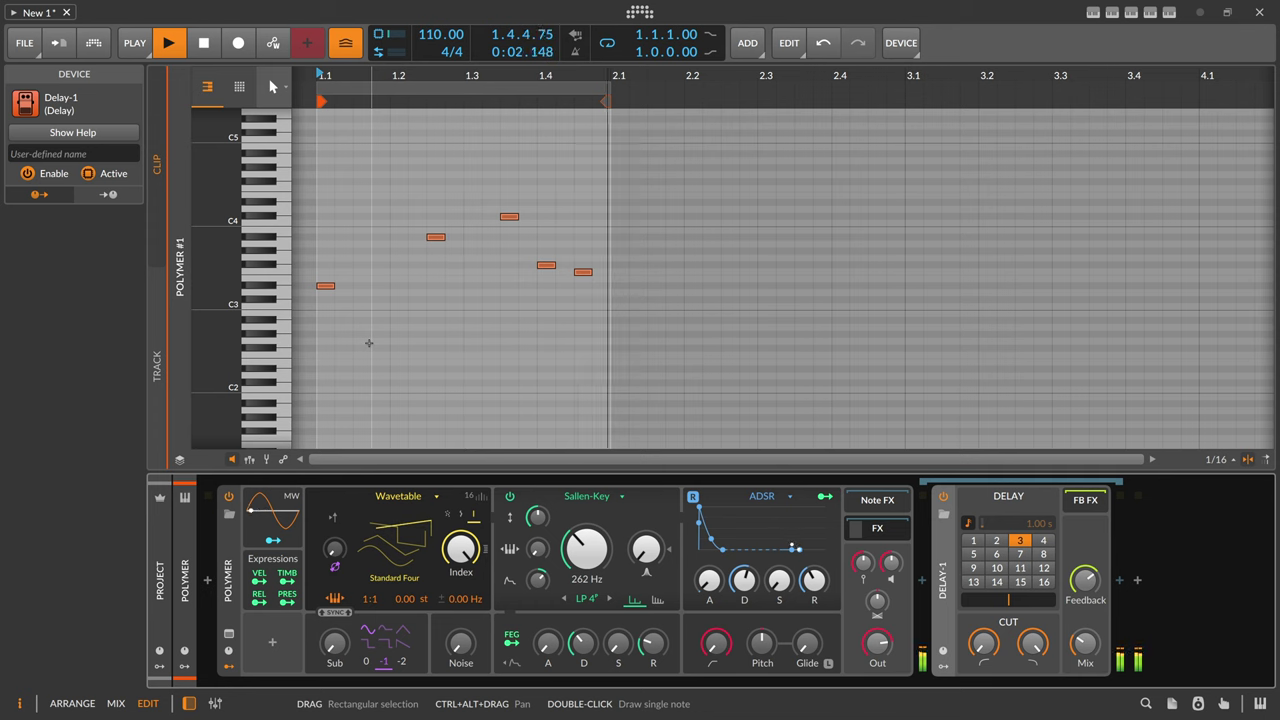
key(space)
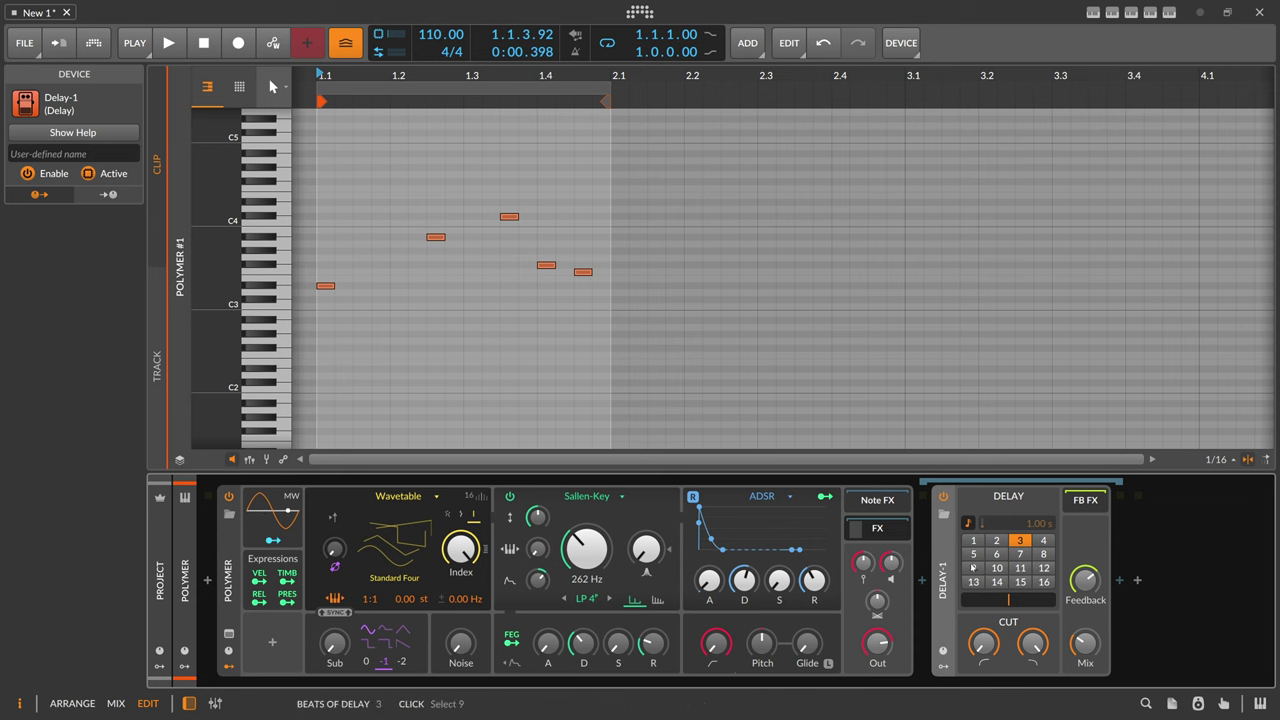
Step: Lower the Delay-1 mix to 8% and play the clip
mouse_move(1084, 643)
mouse_down()
mouse_move(1084, 678)
mouse_move(1080, 645)
mouse_up()
key(space)
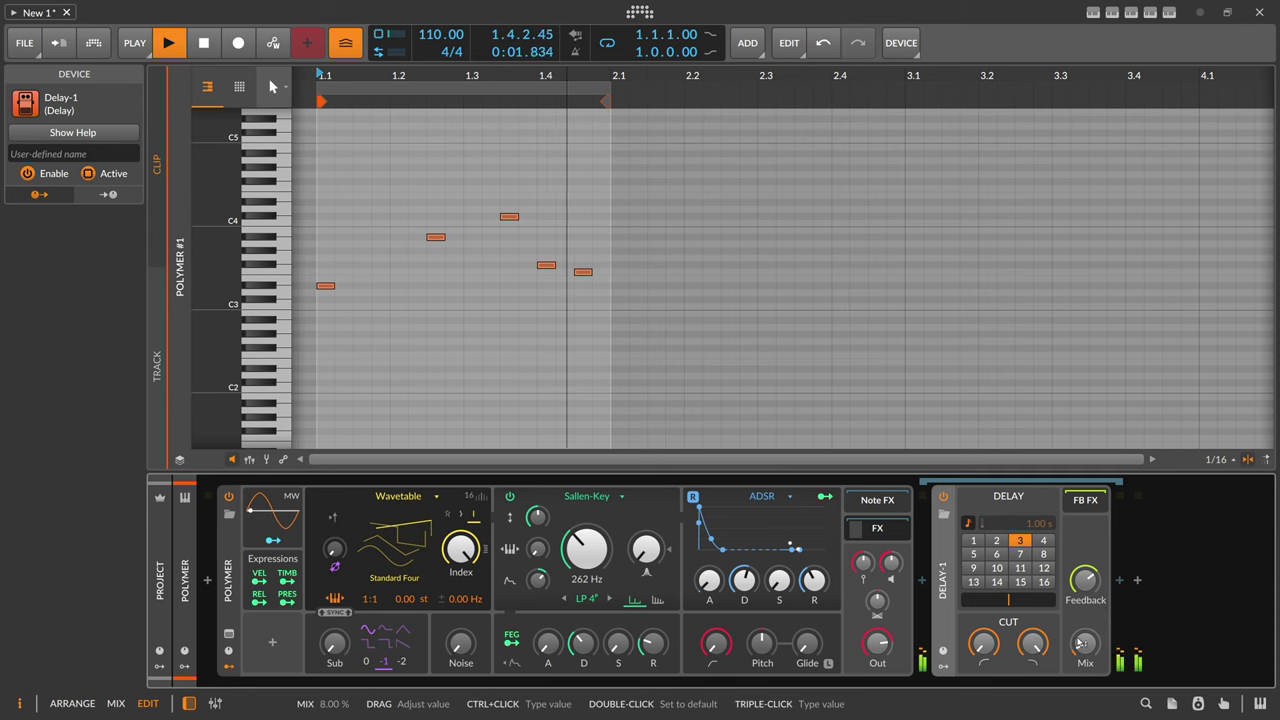
key(space)
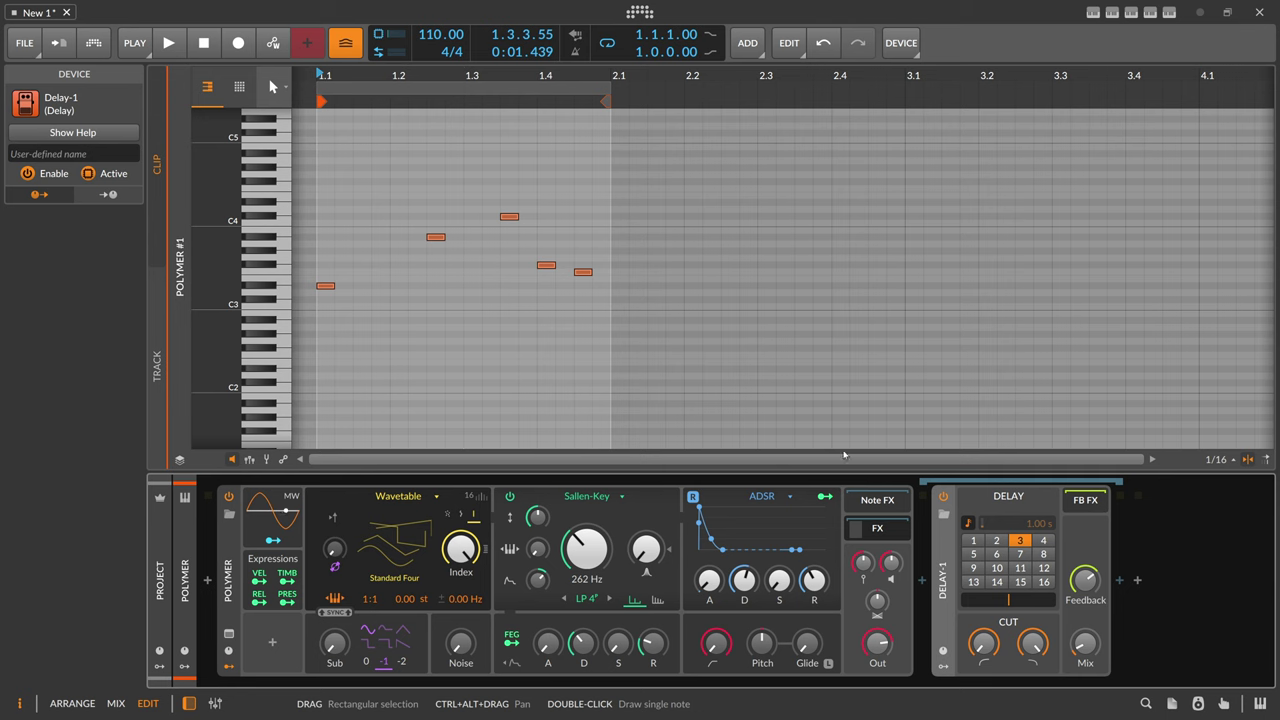
Step: Delete the Delay-1 and insert an FX Grid in Polymer's FX chain in its place
key(Delete)
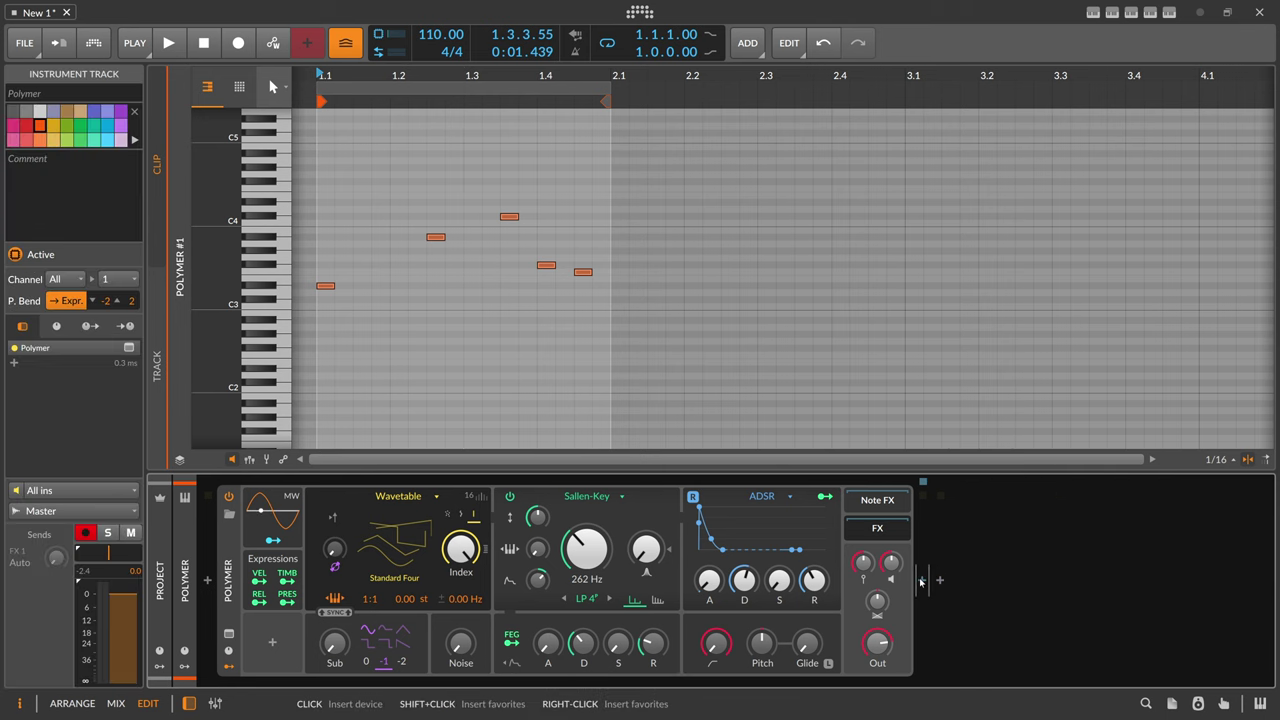
click(925, 579)
text(fx grid)
double_click(760, 307)
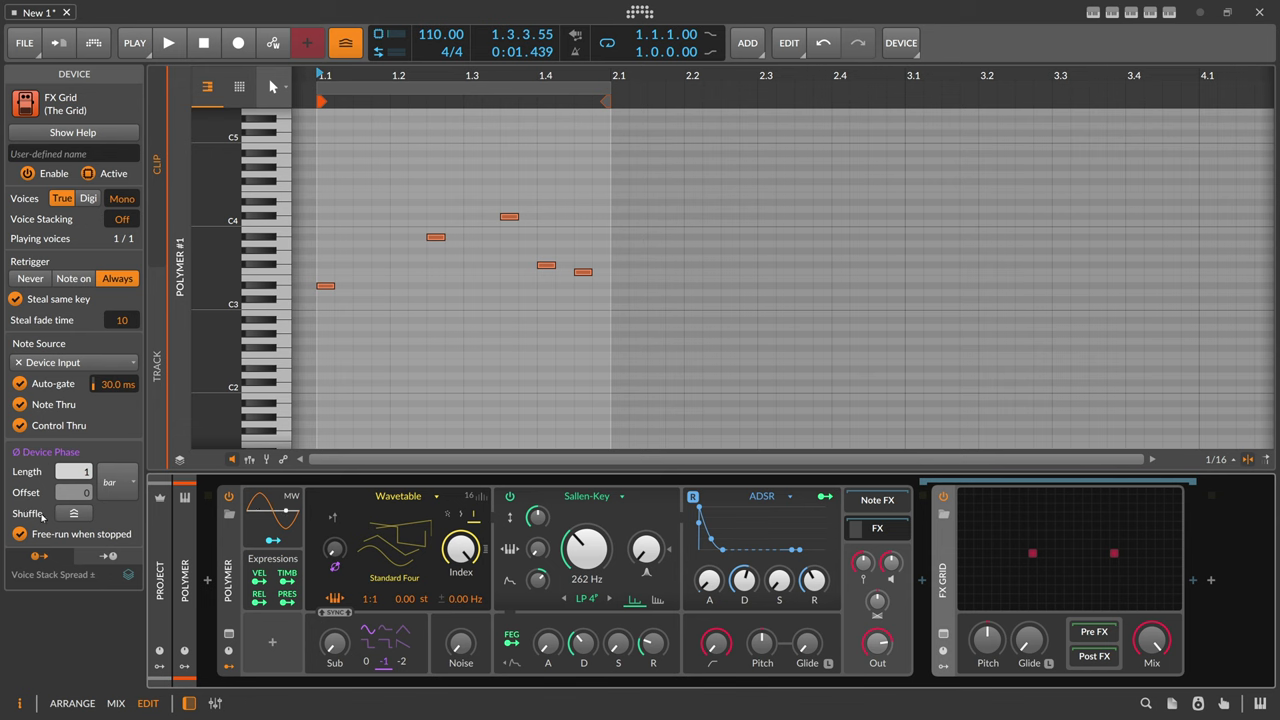
click(78, 514)
click(135, 43)
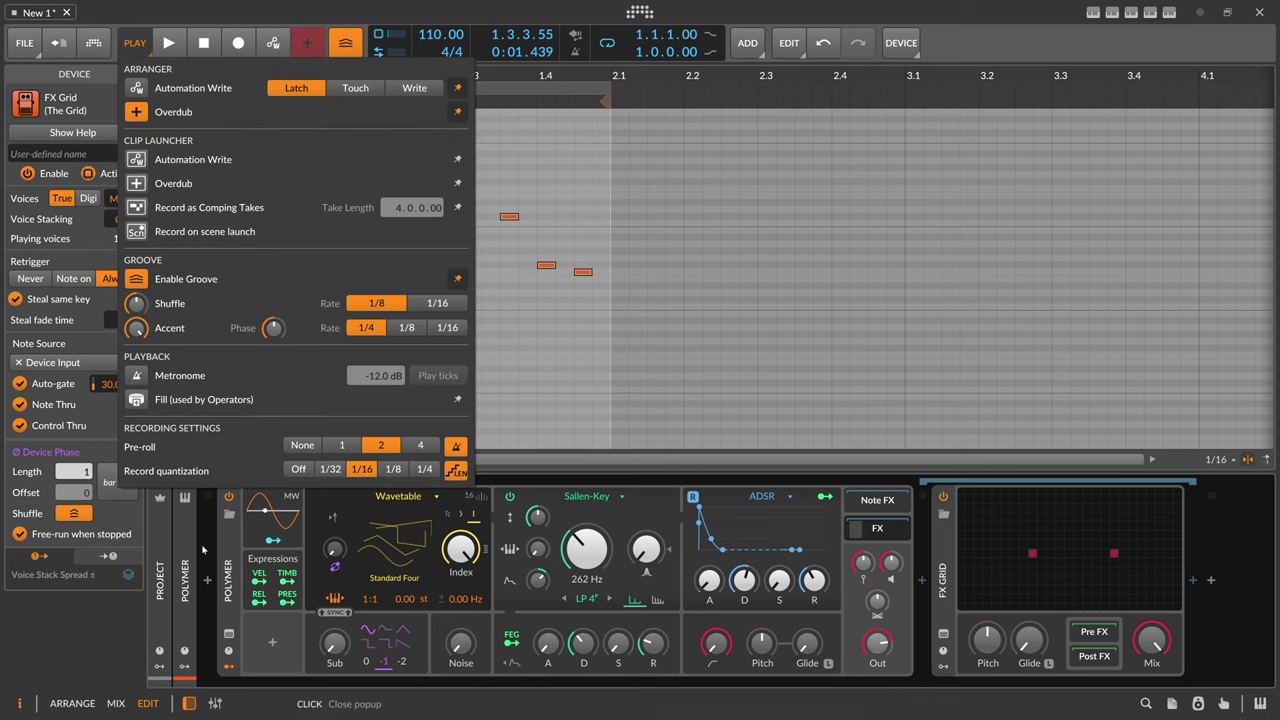
click(120, 615)
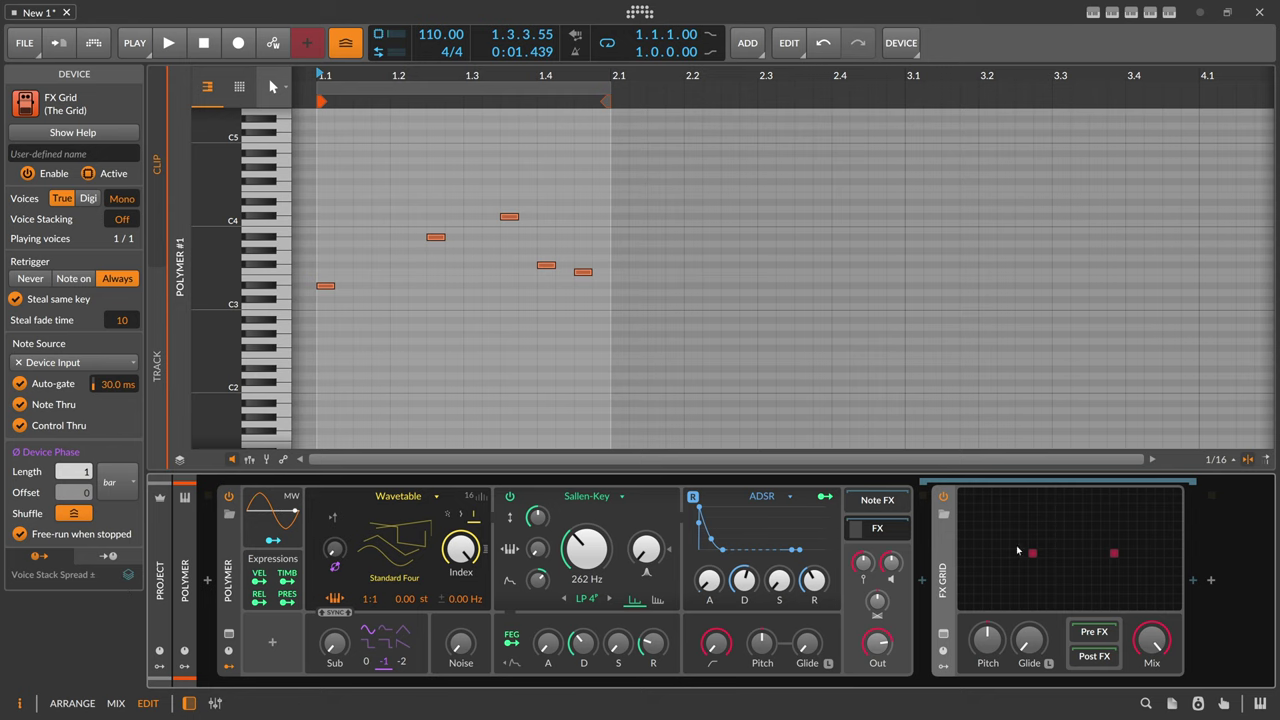
Step: Open the FX Grid patch and place a Recorder between the audio input and output, with a Blend module directly before it
click(1017, 550)
drag(528, 257, 511, 240)
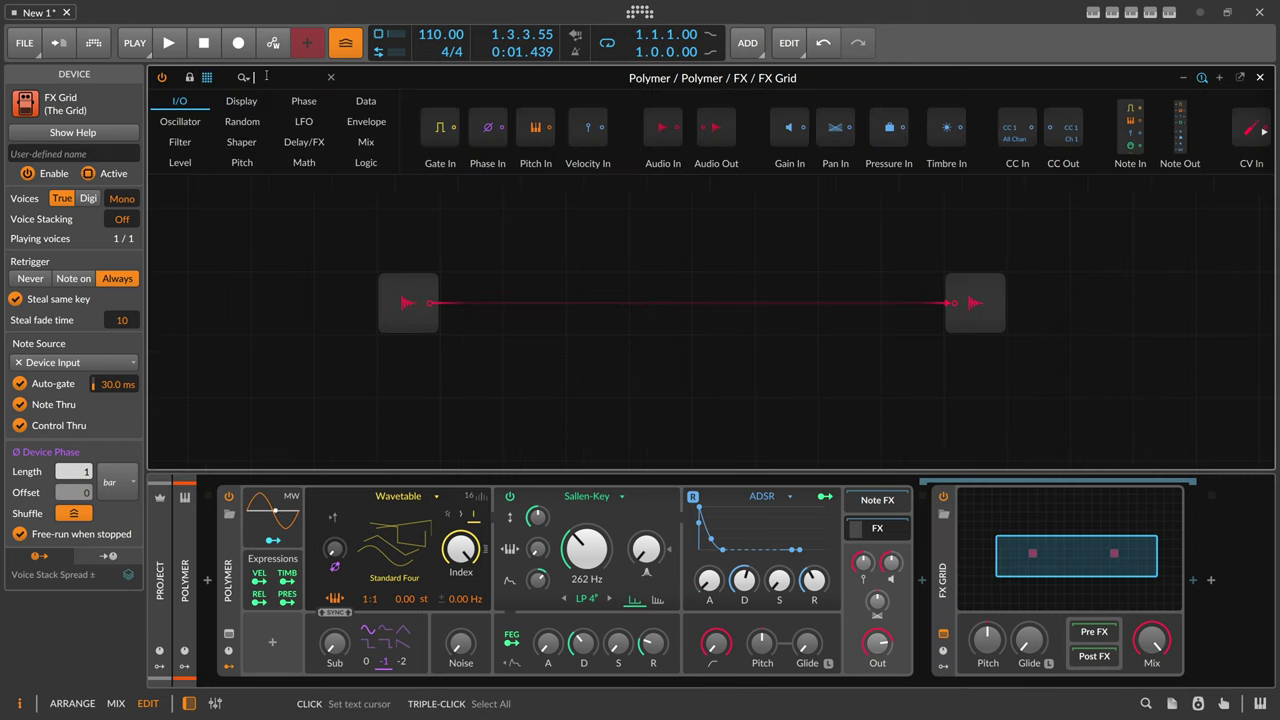
click(280, 77)
text(rec)
drag(273, 127, 450, 302)
drag(530, 295, 678, 298)
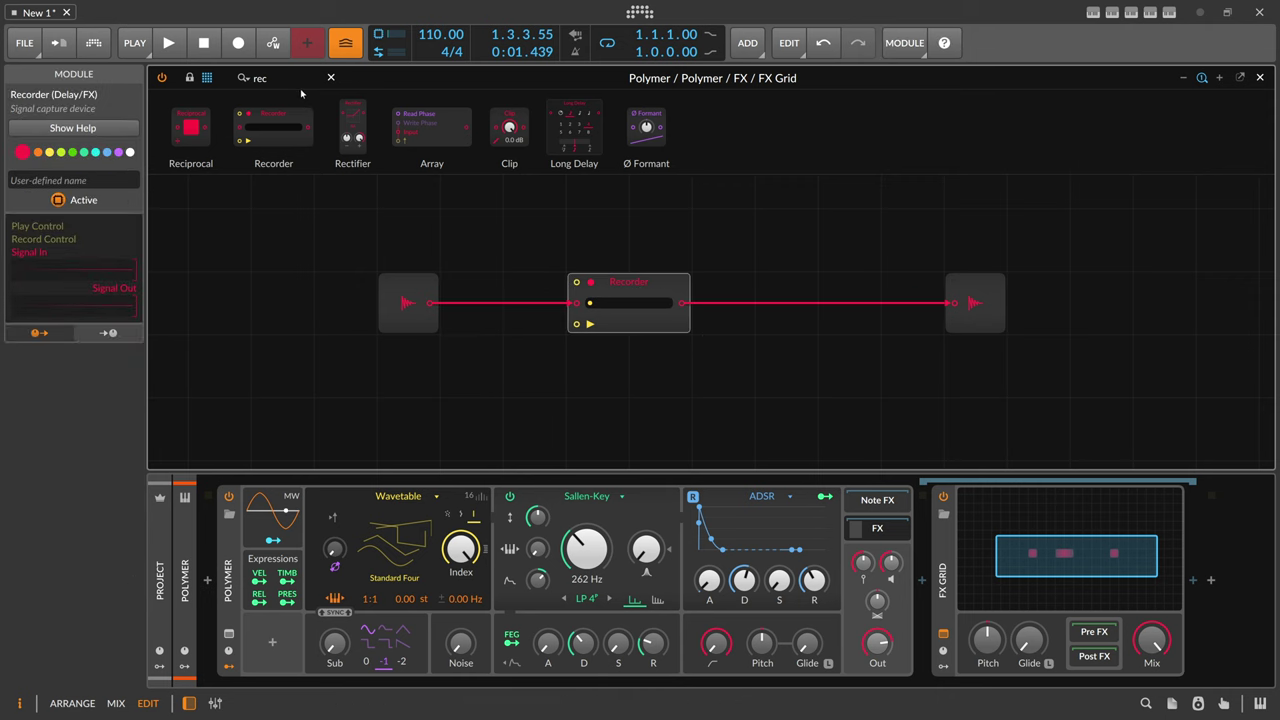
text(blend)
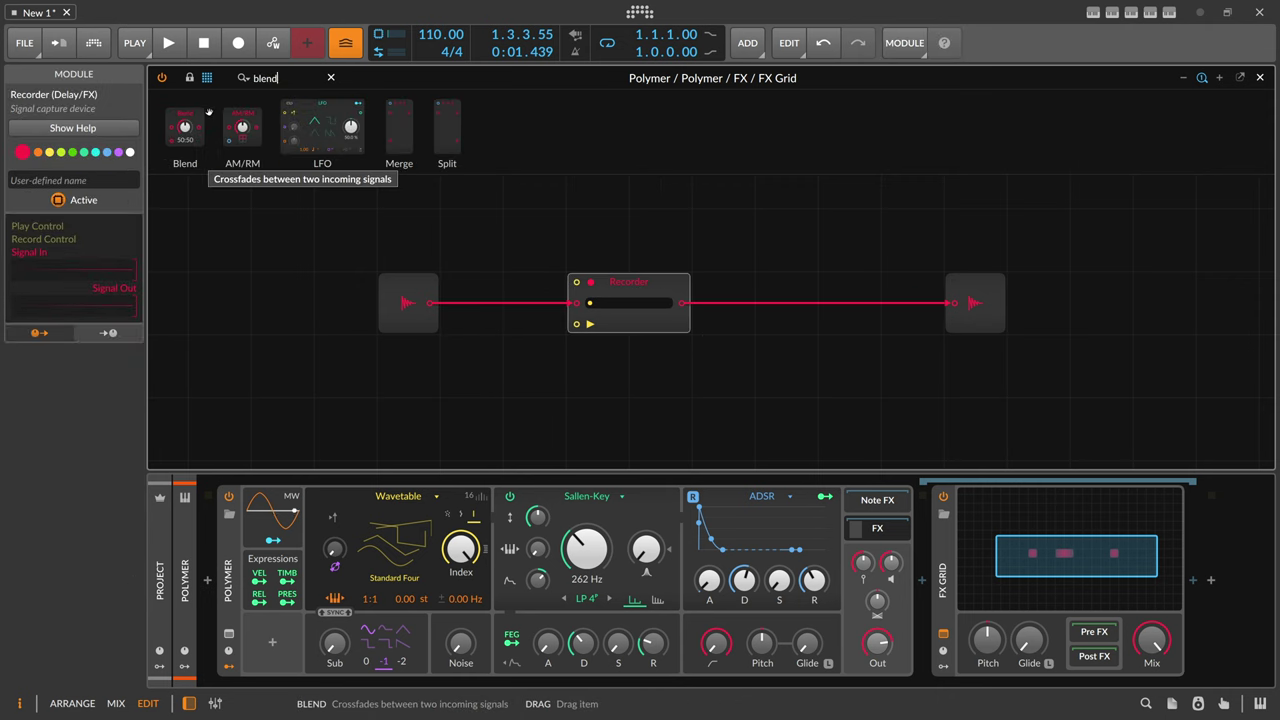
drag(208, 112, 535, 302)
Step: Add a Long Delay below the Recorder and switch it to time mode at 0.02 ms
double_click(296, 78)
text(delay)
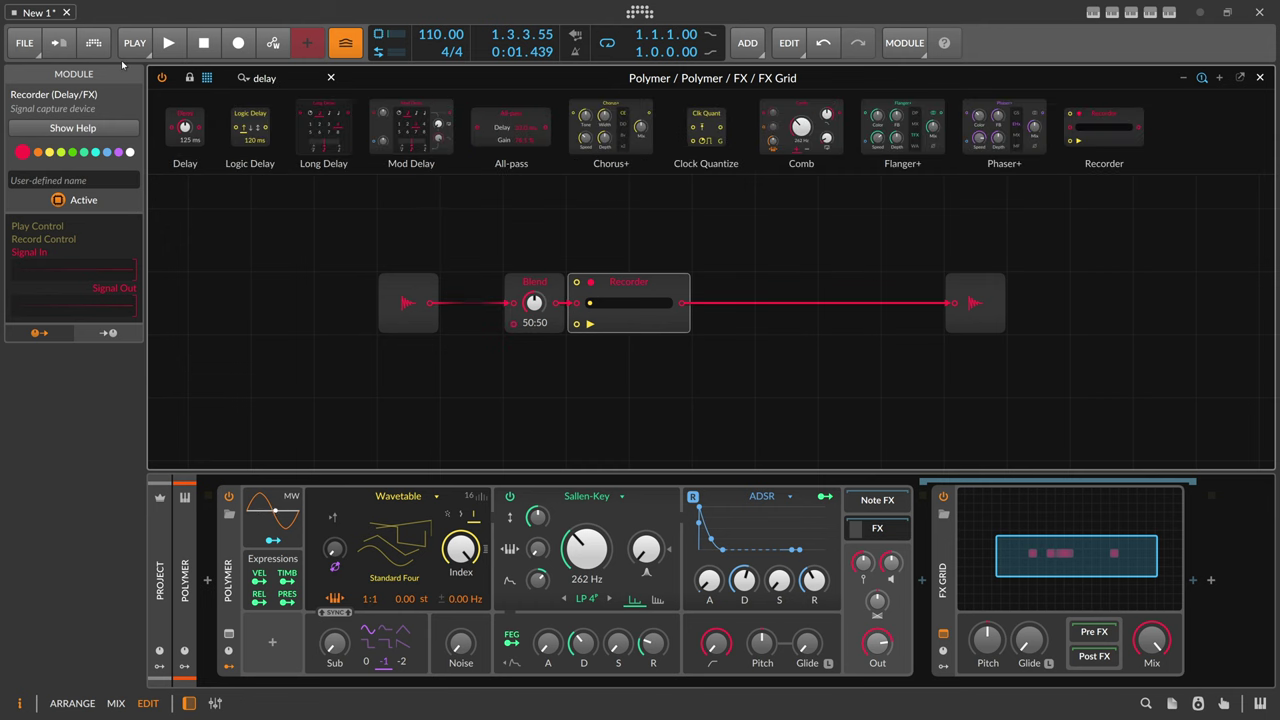
drag(305, 135, 779, 368)
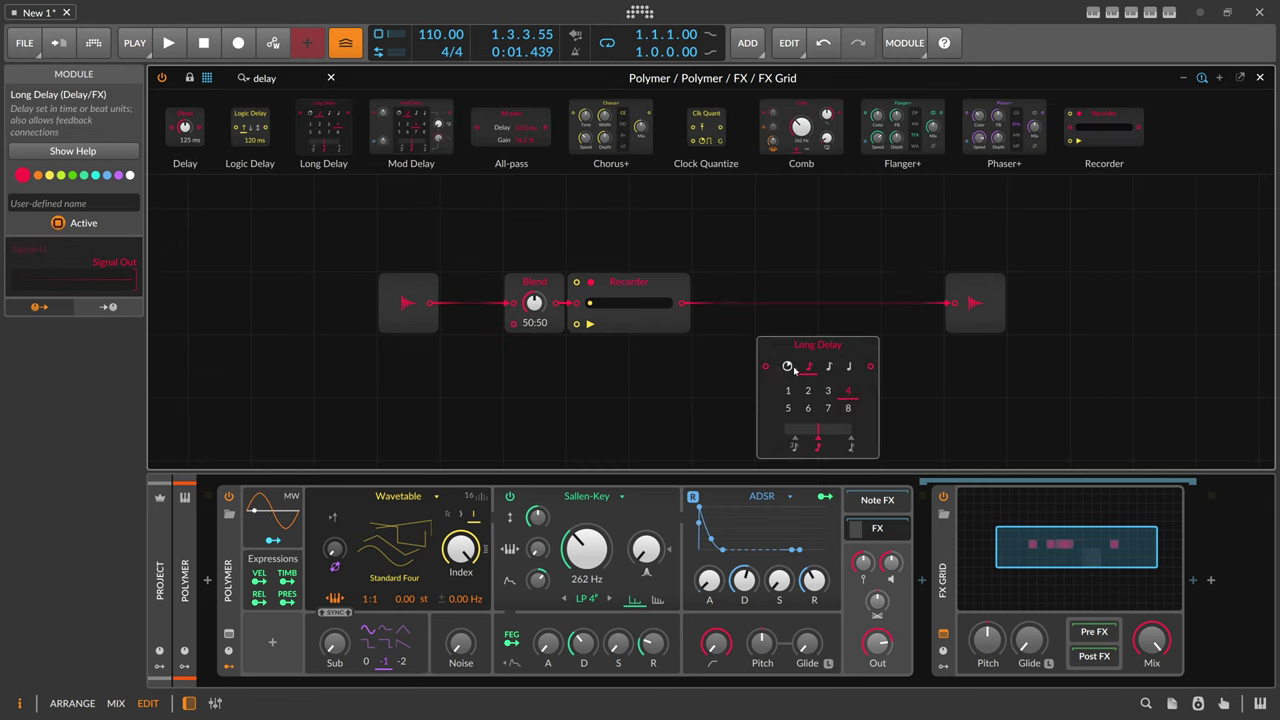
drag(806, 414, 806, 515)
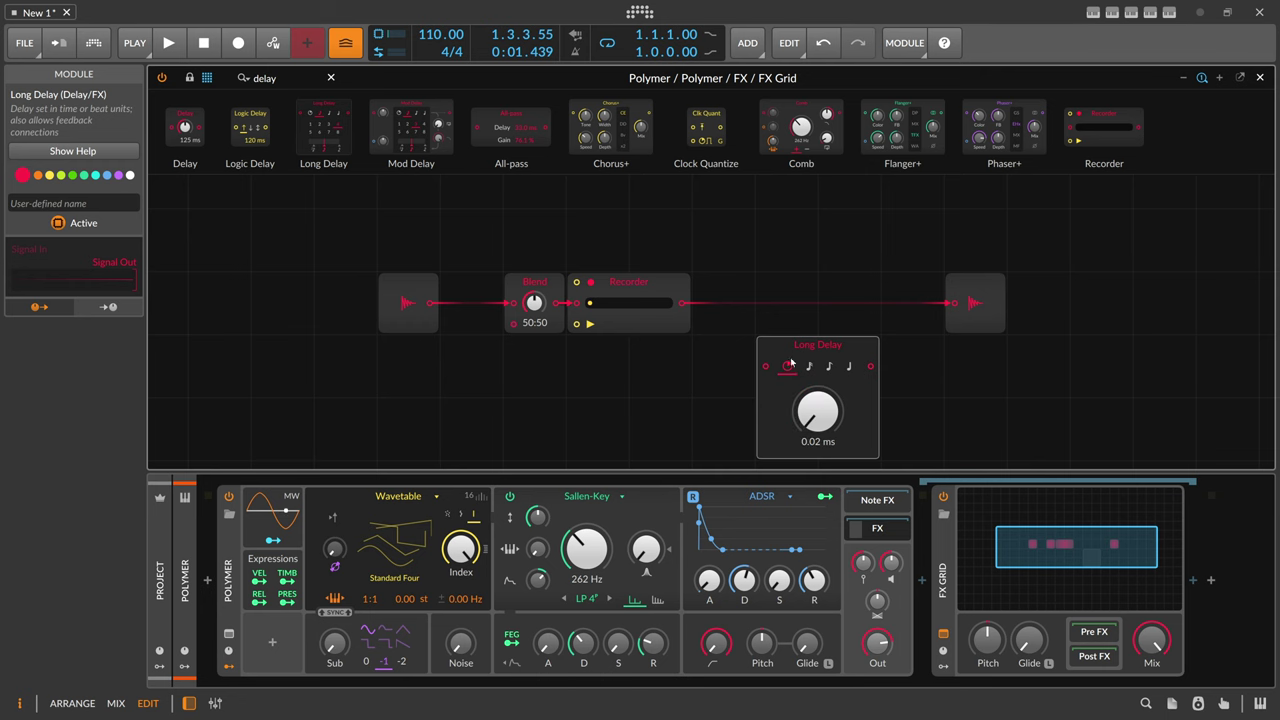
drag(812, 409, 812, 409)
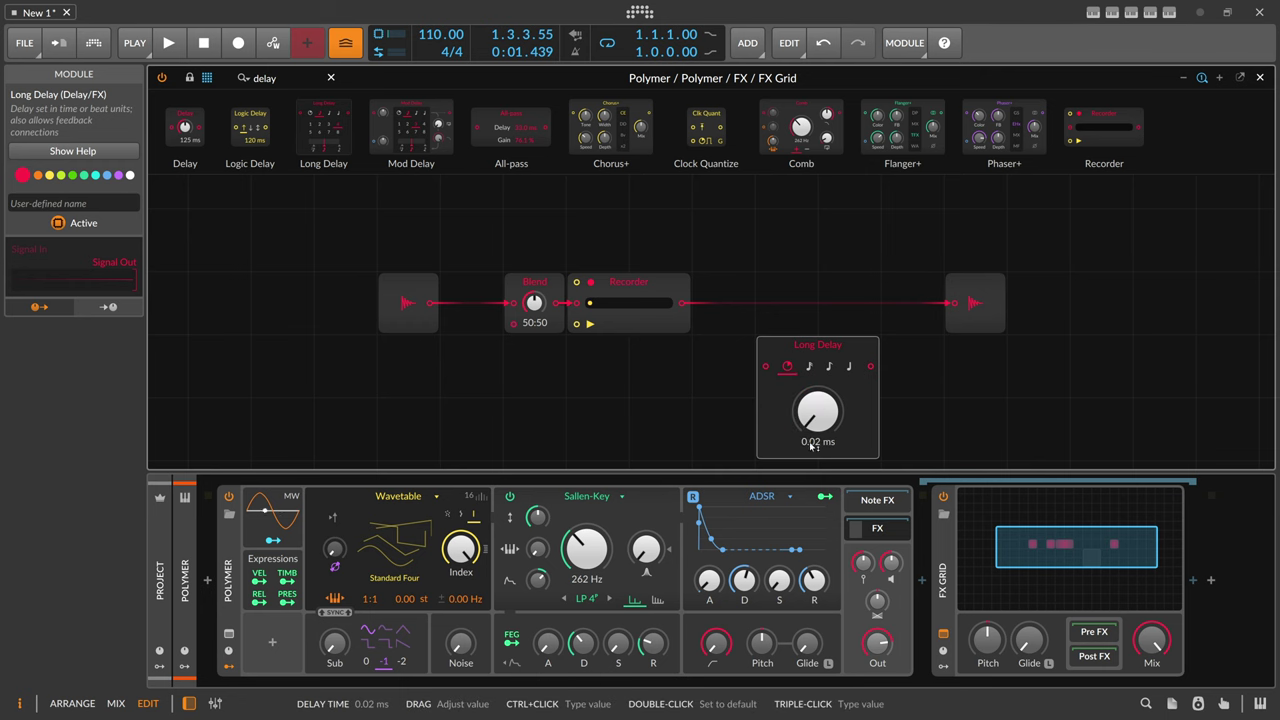
Step: Patch the Recorder's output into the Long Delay and feed the delay's output back to Blend's second input
drag(683, 303, 766, 366)
drag(872, 366, 651, 323)
drag(872, 366, 513, 323)
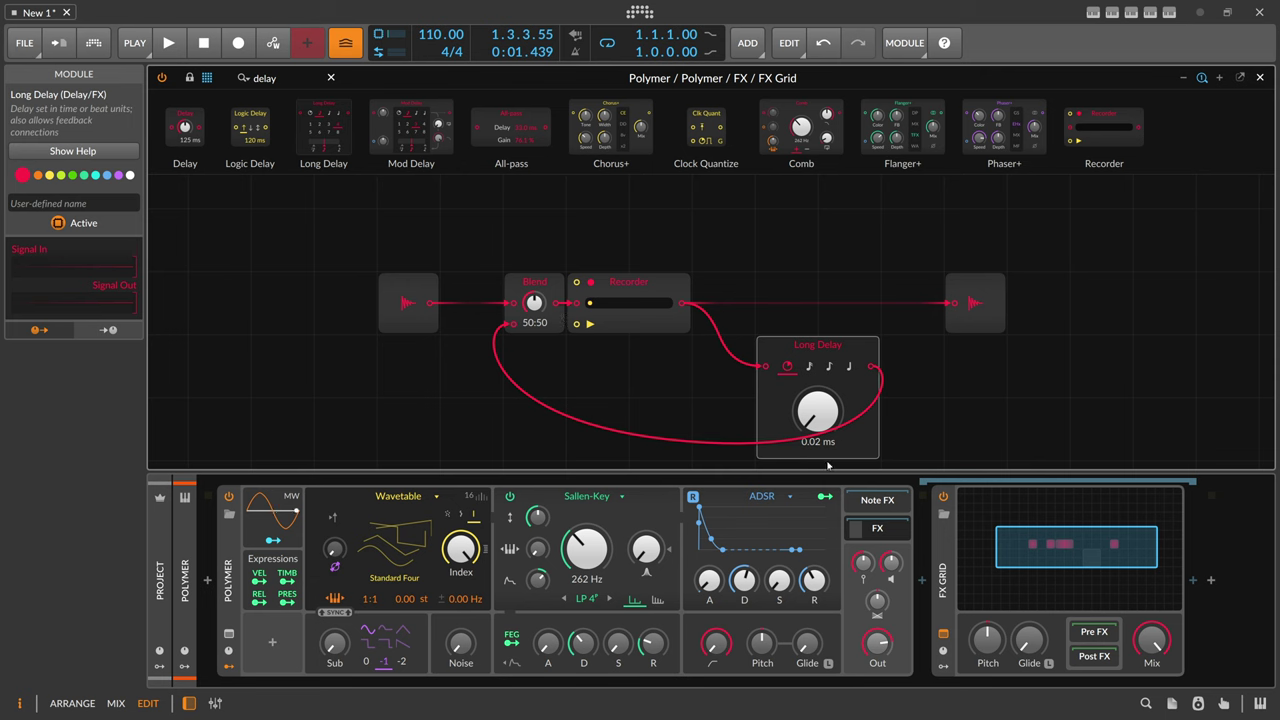
Step: Insert an Amplify module below Blend, in the feedback path between the Long Delay and Blend
drag(281, 78, 200, 80)
text(am)
drag(185, 127, 555, 346)
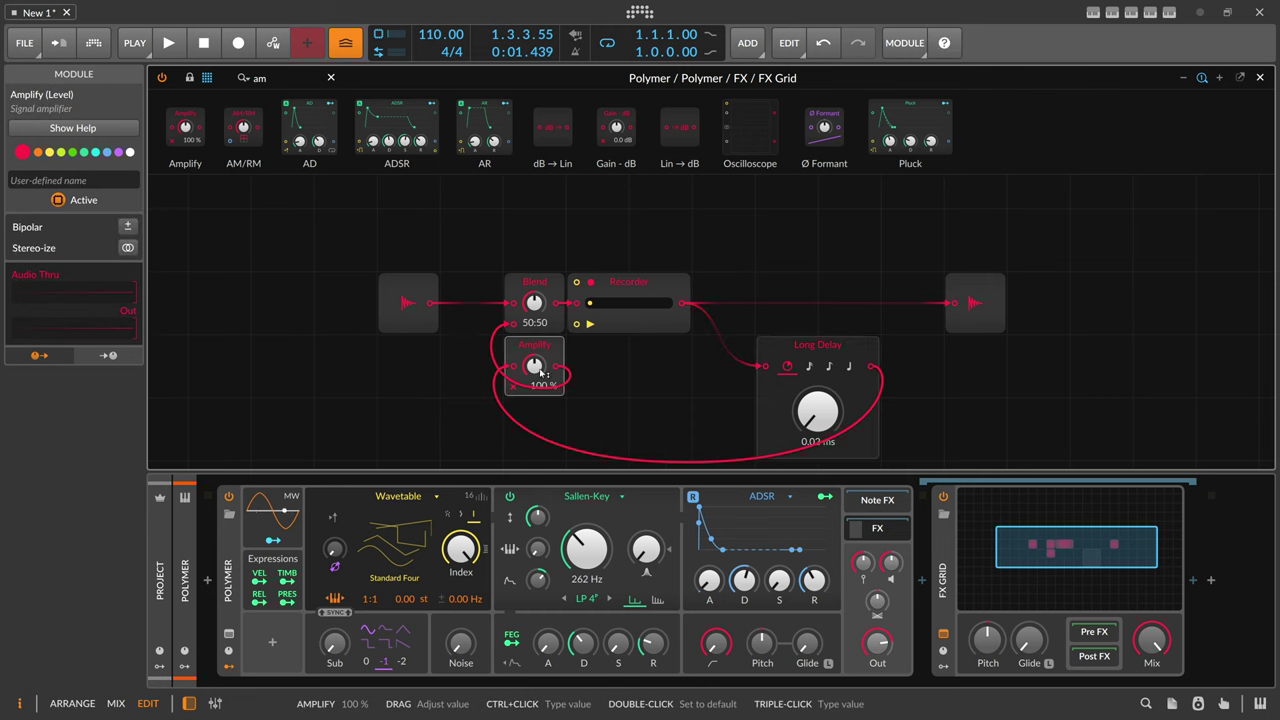
click(540, 371)
drag(598, 364, 625, 289)
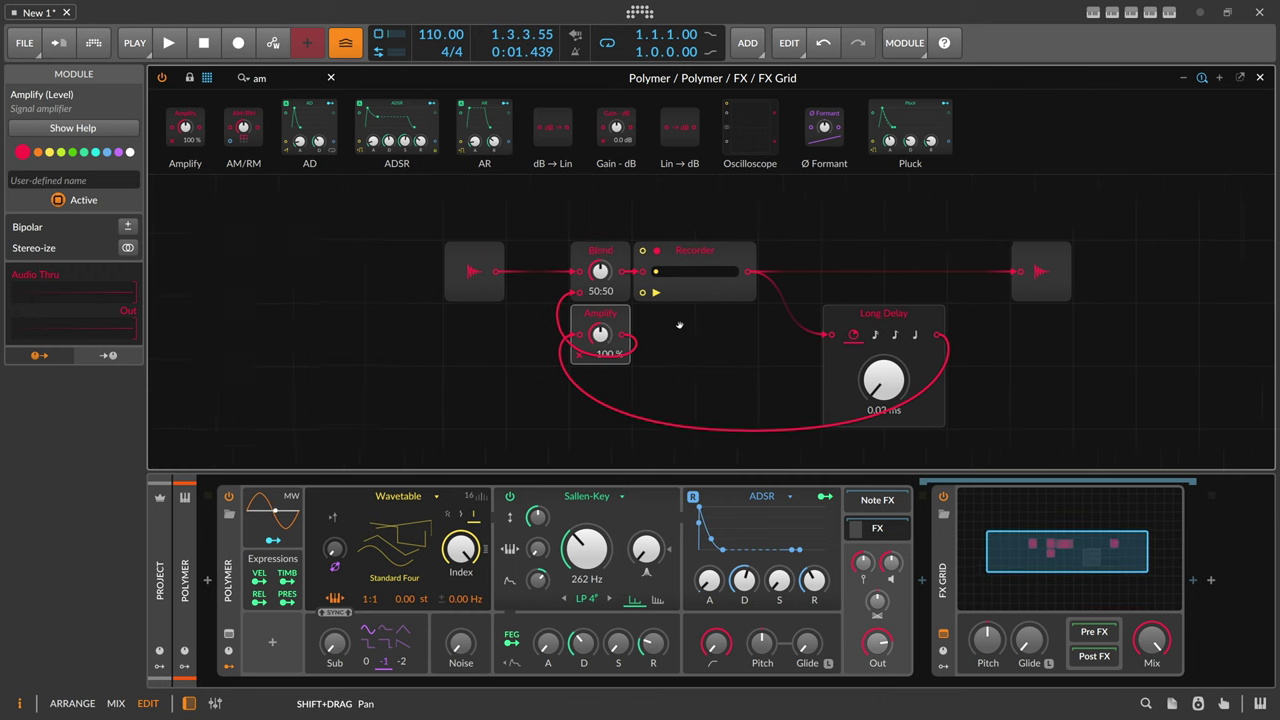
drag(681, 326, 608, 289)
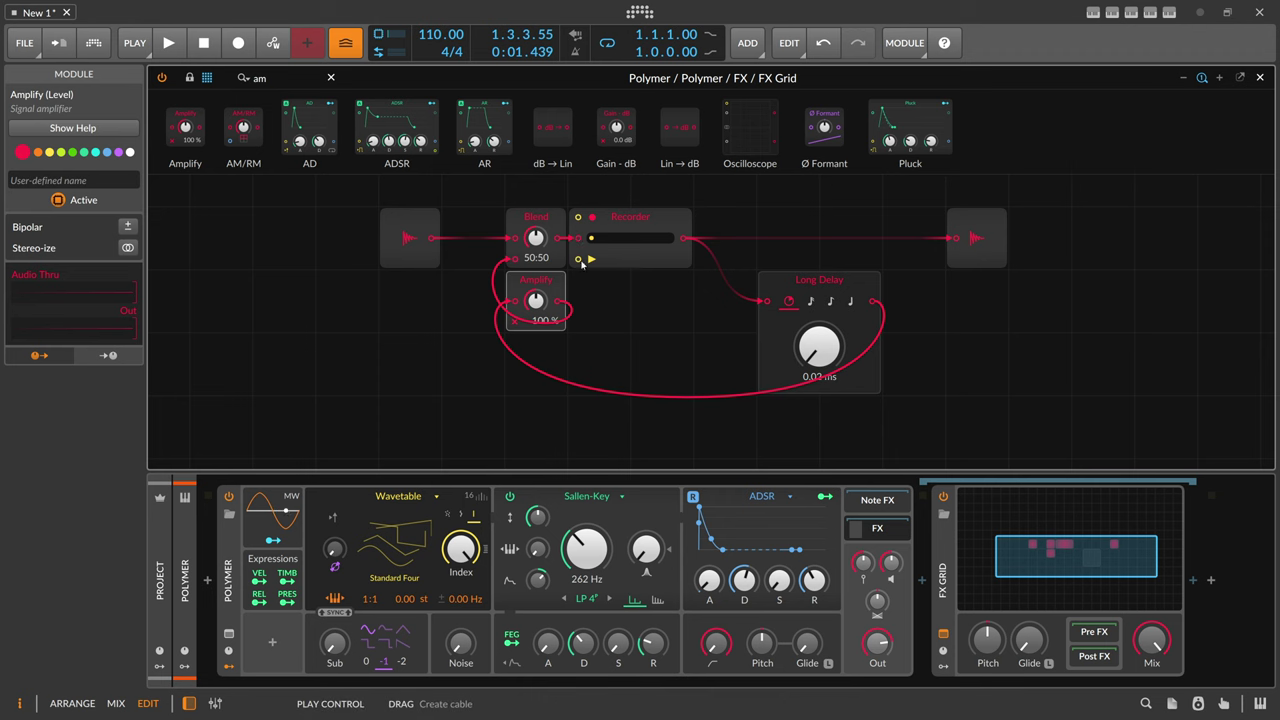
Step: Add a Phase In module in the empty area below the feedback loop
drag(599, 305, 692, 281)
scroll(692, 281, down, 1)
drag(588, 354, 604, 324)
drag(268, 78, 180, 78)
text(phase)
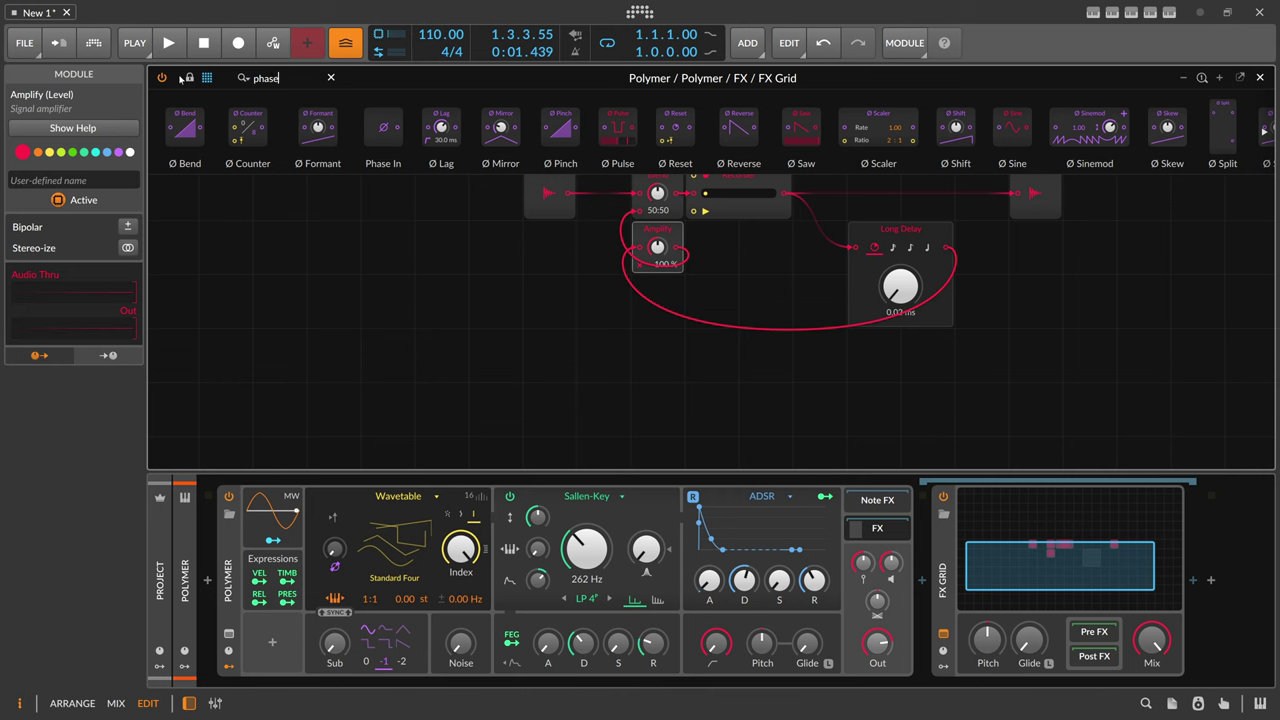
drag(383, 127, 441, 394)
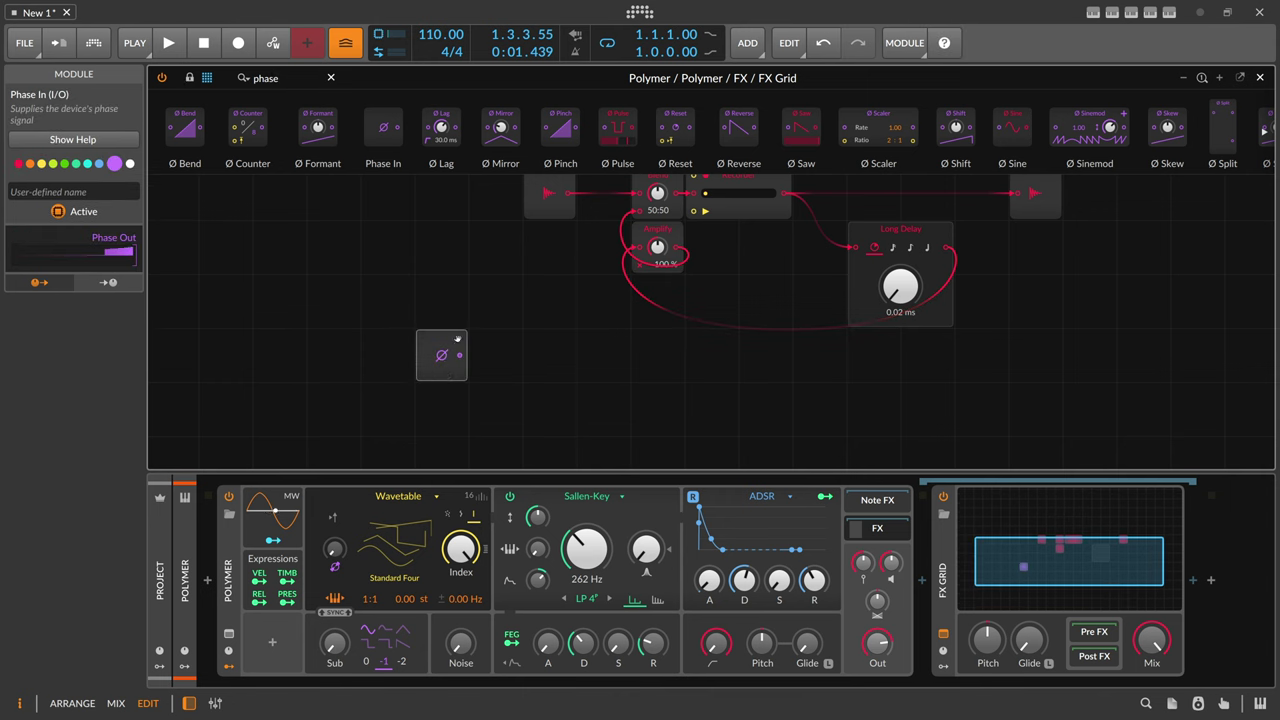
Step: Add a Ø Scaler module next to Phase In, with Phase In feeding its signal input
drag(280, 78, 232, 80)
text(sc)
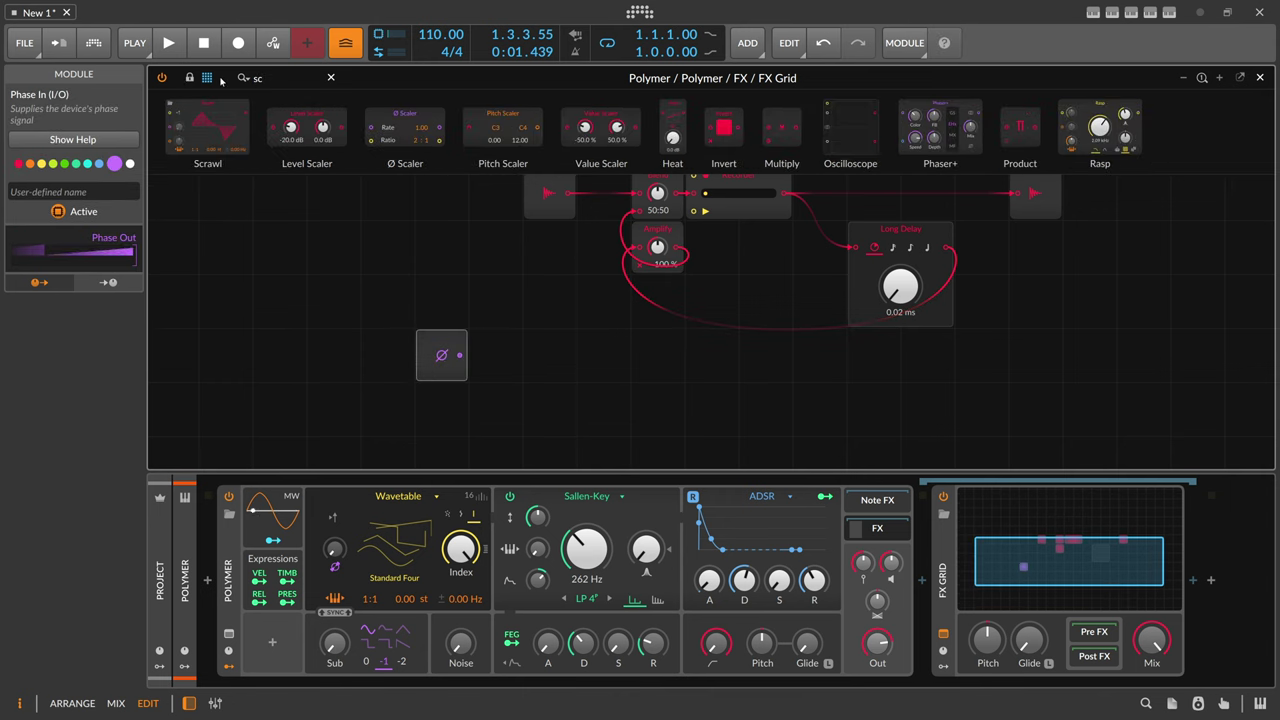
drag(423, 131, 548, 337)
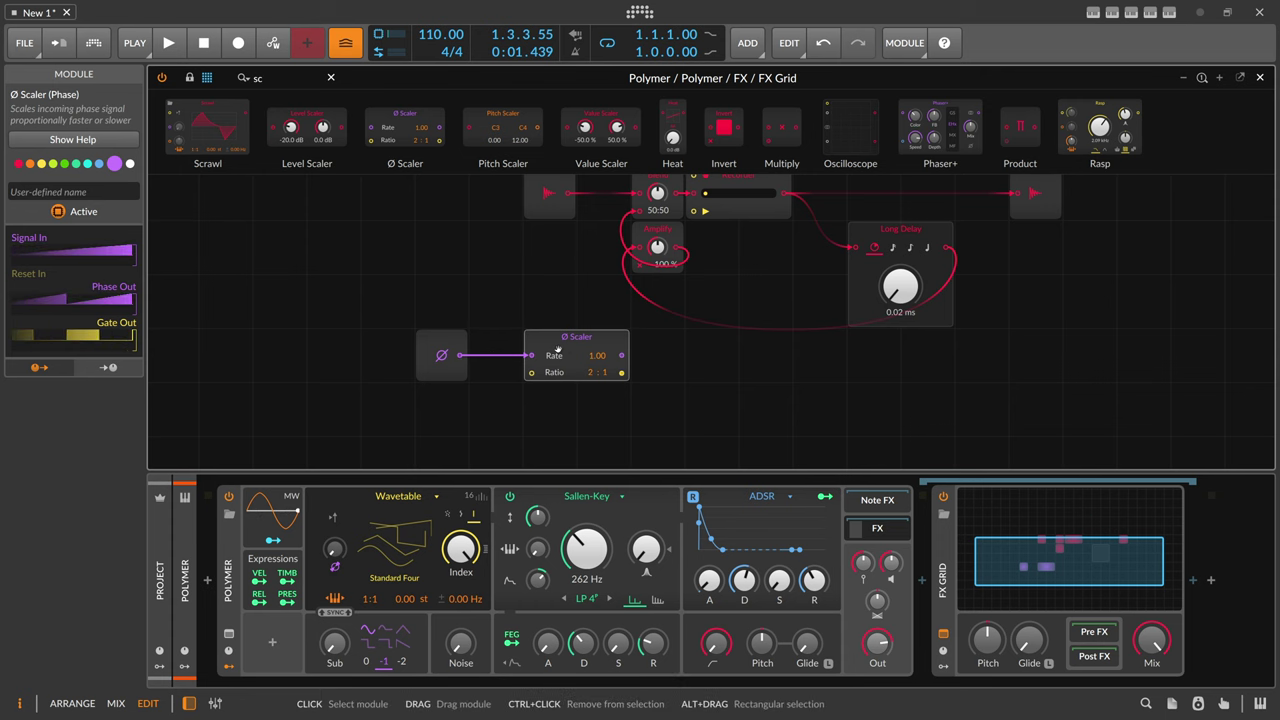
Step: Add an equals (=) logic module below Phase In, fed by Phase In, and patch its output to the Ø Scaler's reset input
click(207, 79)
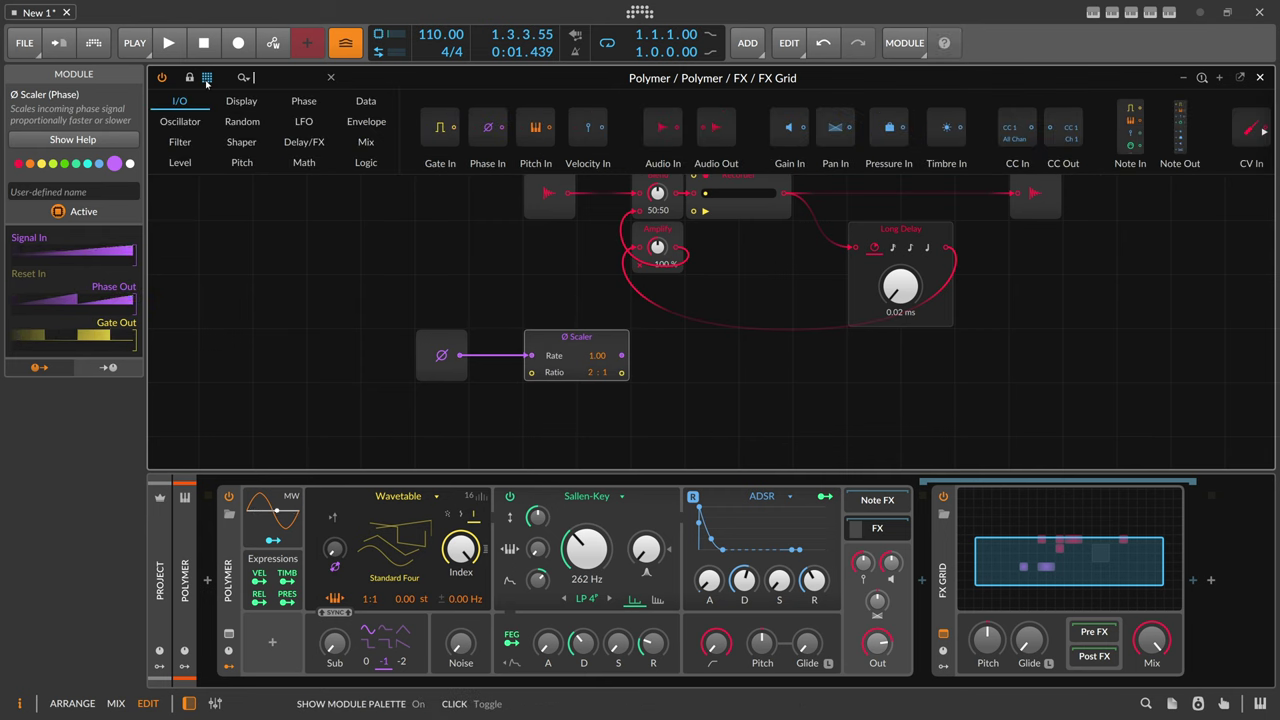
click(366, 162)
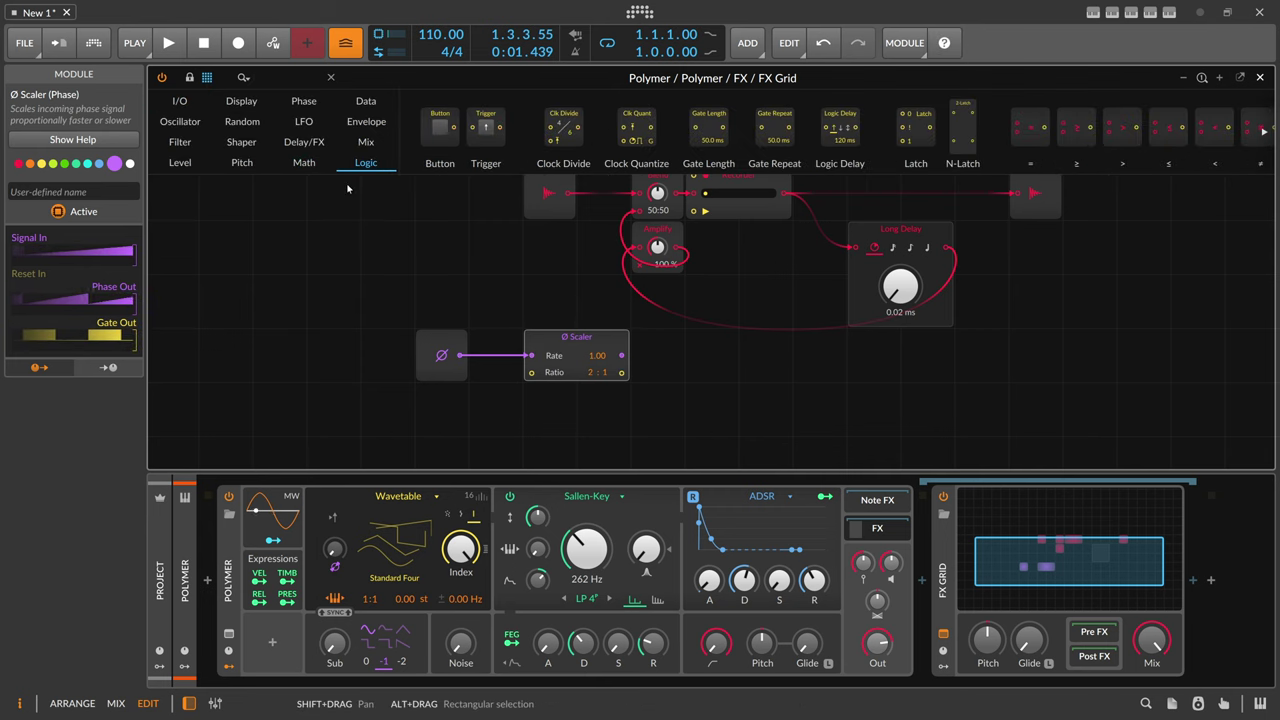
drag(1030, 127, 495, 410)
drag(460, 357, 477, 404)
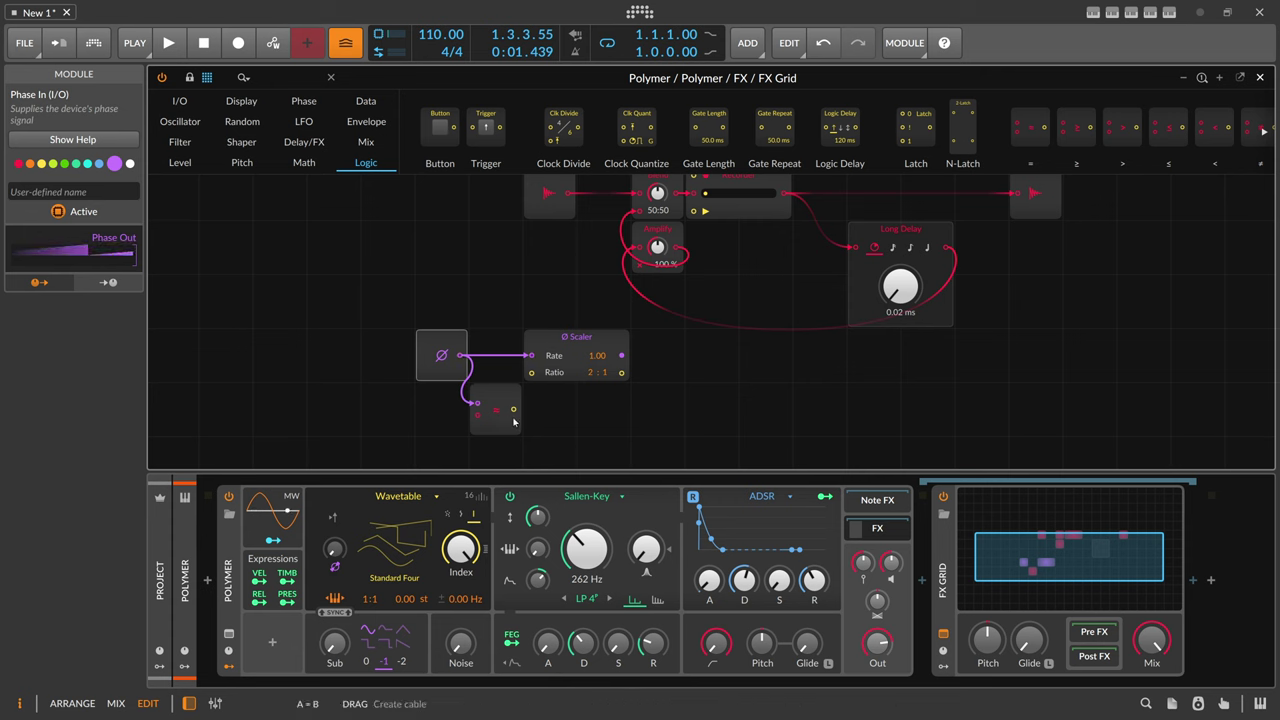
drag(514, 410, 530, 377)
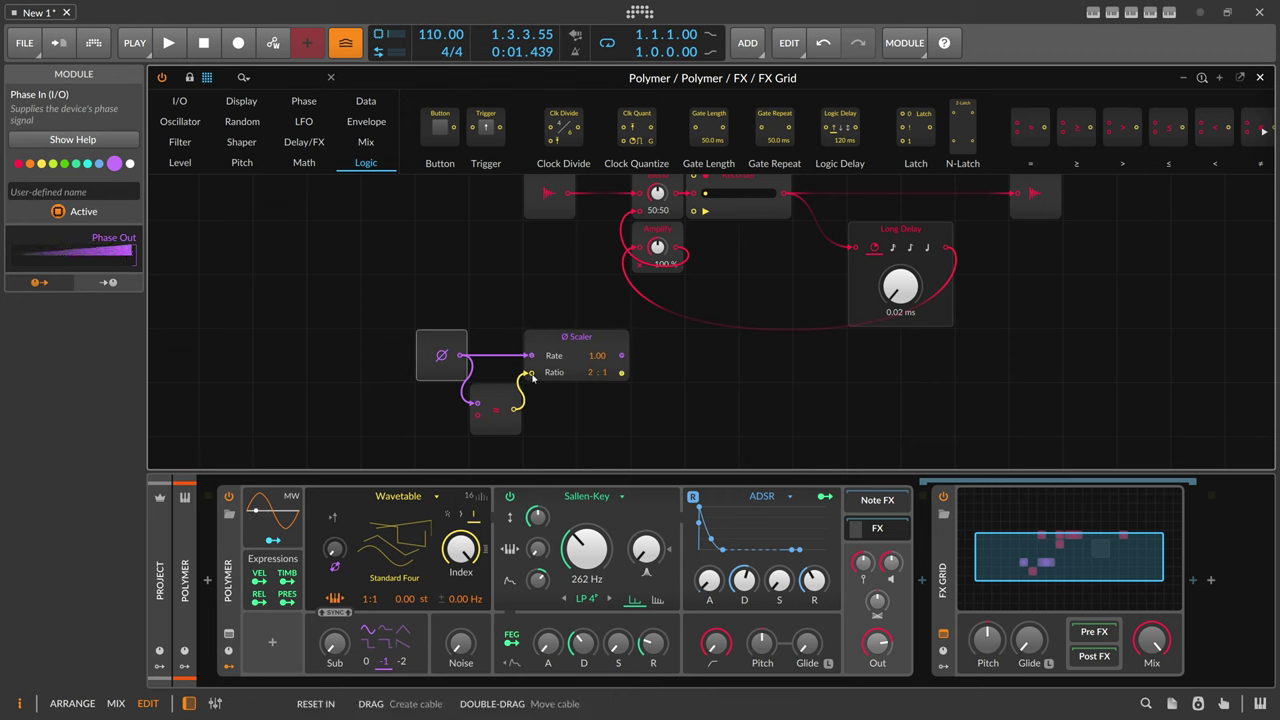
Step: Set the Ø Scaler's ratio to 4:1 and patch its gate output to the Recorder's record and play inputs
click(590, 373)
drag(590, 373, 548, 372)
drag(568, 317, 478, 330)
drag(532, 386, 604, 188)
drag(532, 385, 604, 224)
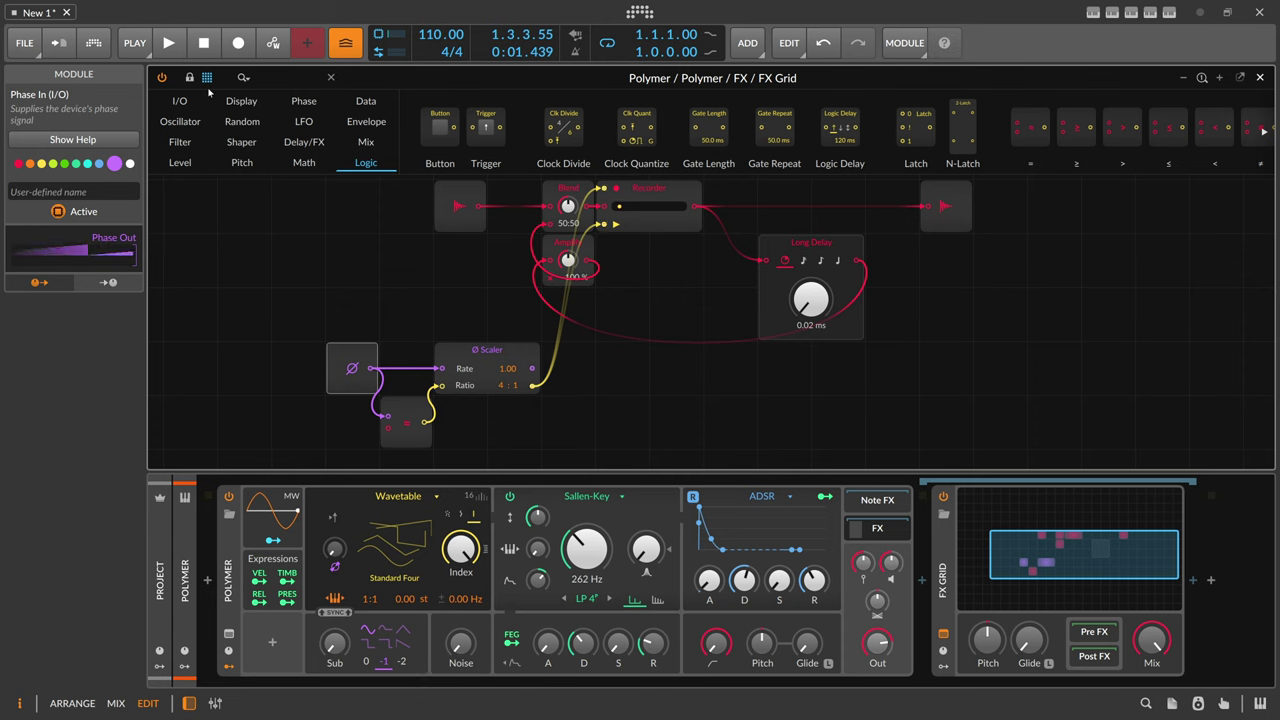
Step: Insert a Multiply module directly after the Recorder and add a Curves module beside the Ø Scaler
text(mul)
drag(196, 127, 730, 206)
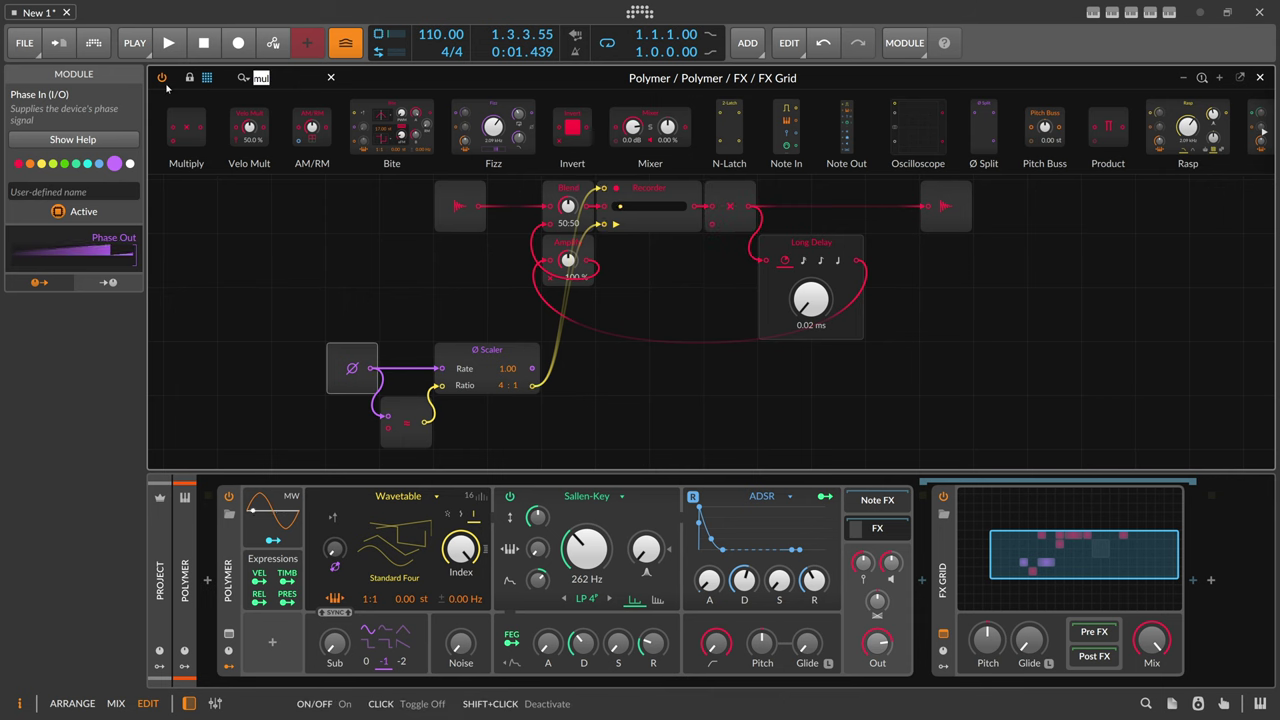
key(BackSpace)
text(cur)
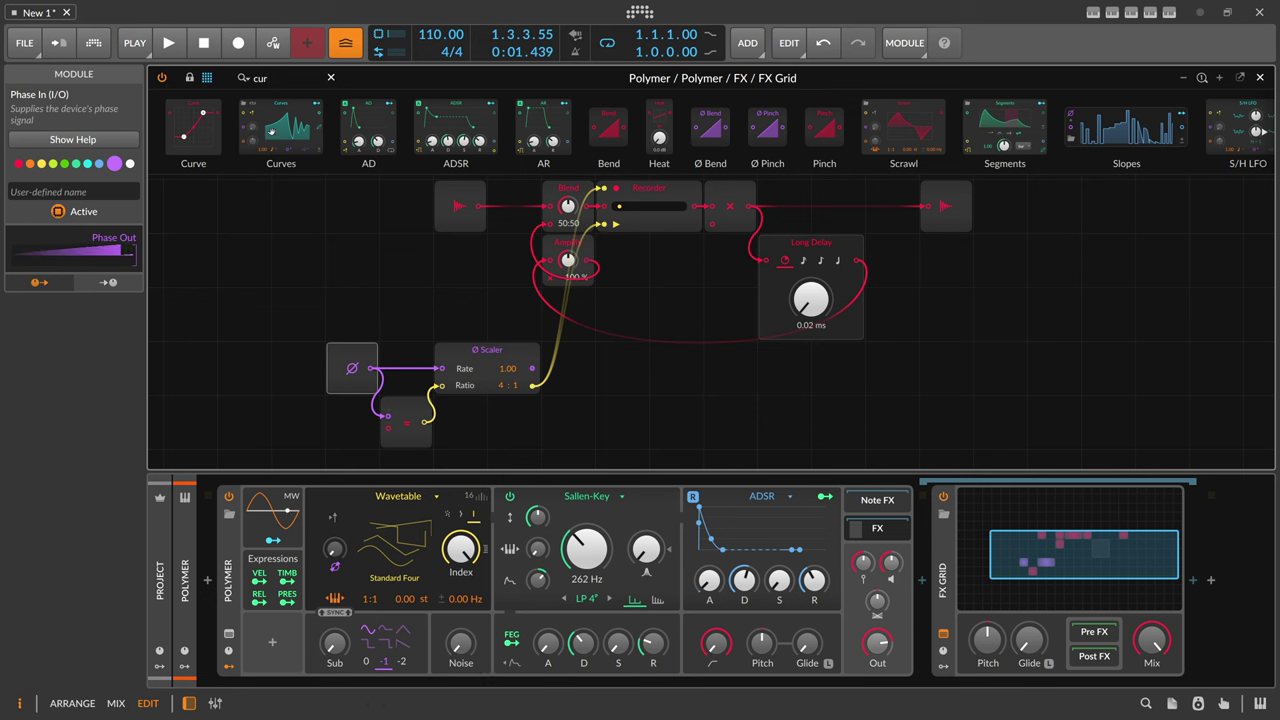
drag(281, 127, 676, 395)
Step: Reset the Curves shape to Init and bend both slopes outward into a rounded plateau with -90 % curvature
click(693, 387)
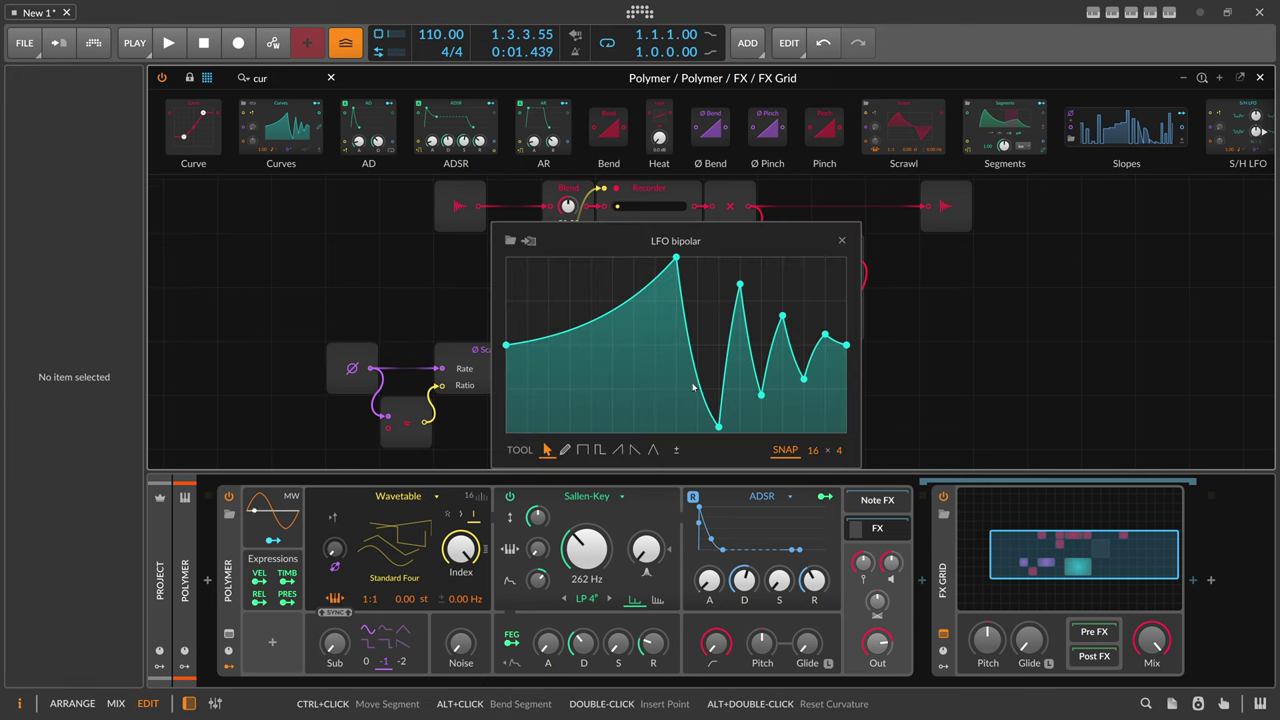
right_click(704, 260)
click(770, 393)
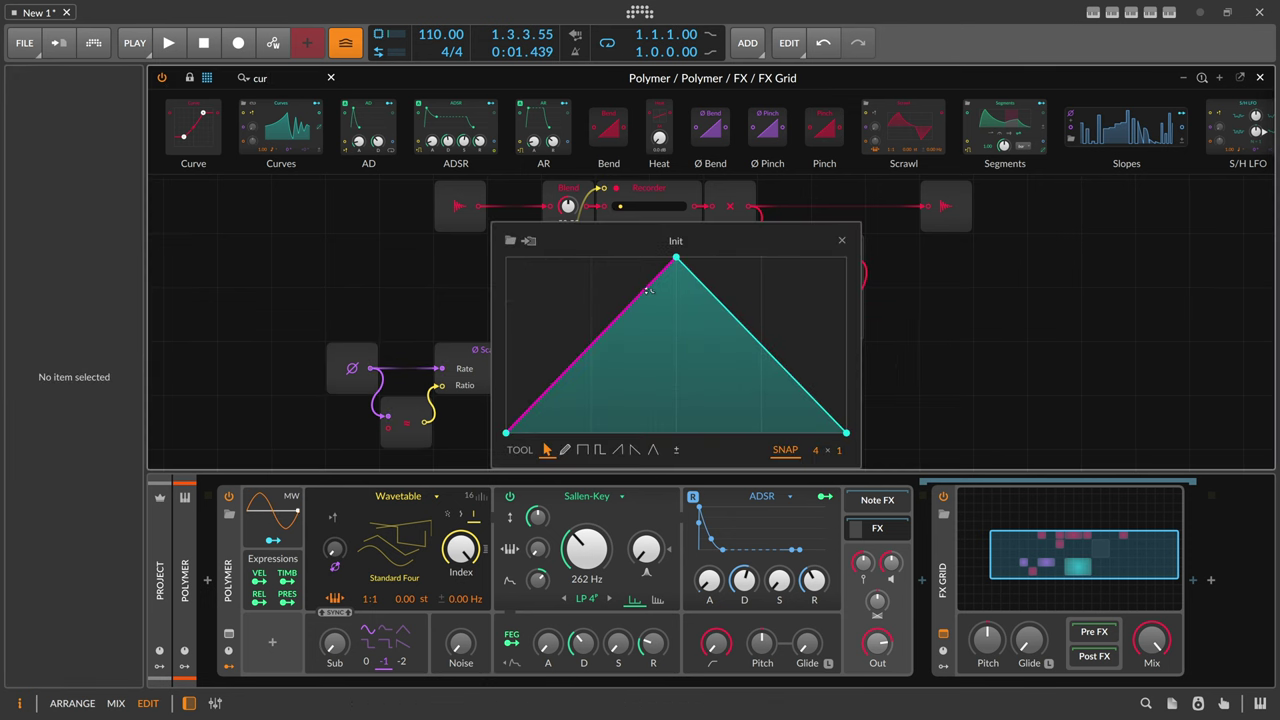
alt+drag(648, 291, 806, 288)
click(841, 240)
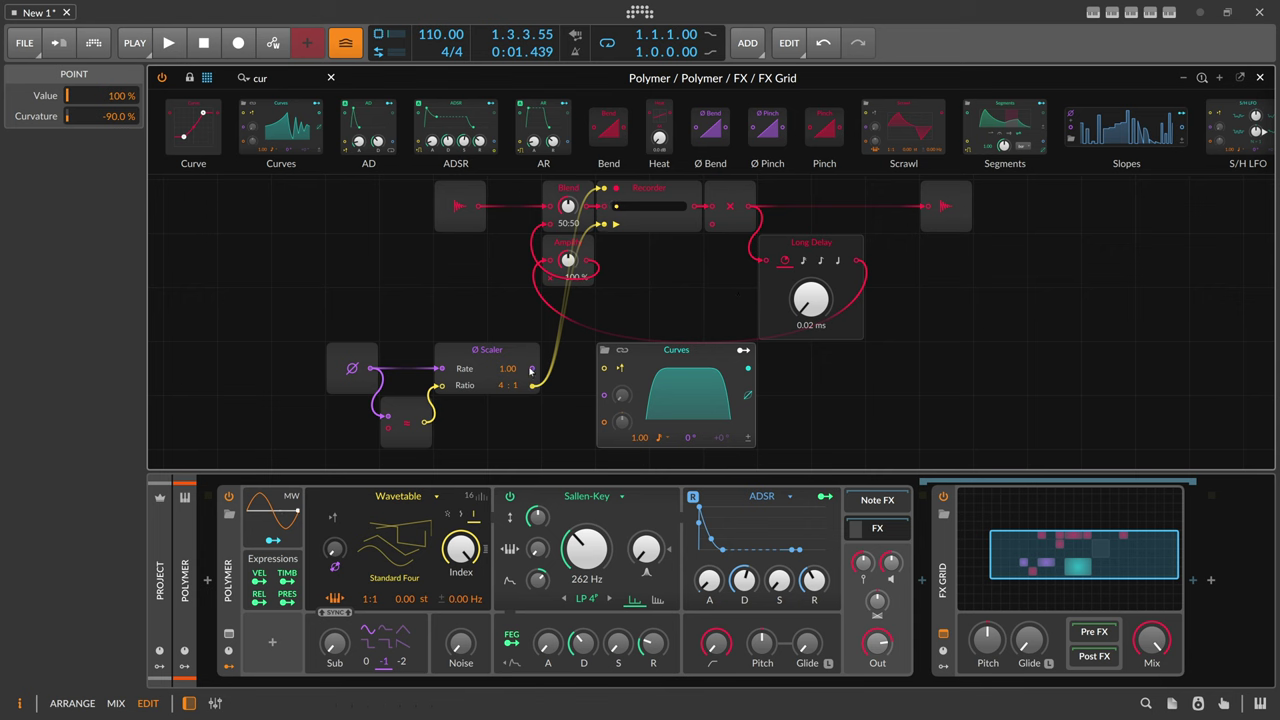
Step: Patch the Ø Scaler's phase output into Curves' phase input at 100 % amount and set the Curves timebase to Hold
drag(531, 368, 603, 395)
ctrl+click(621, 397)
text(100)
key(Return)
click(658, 437)
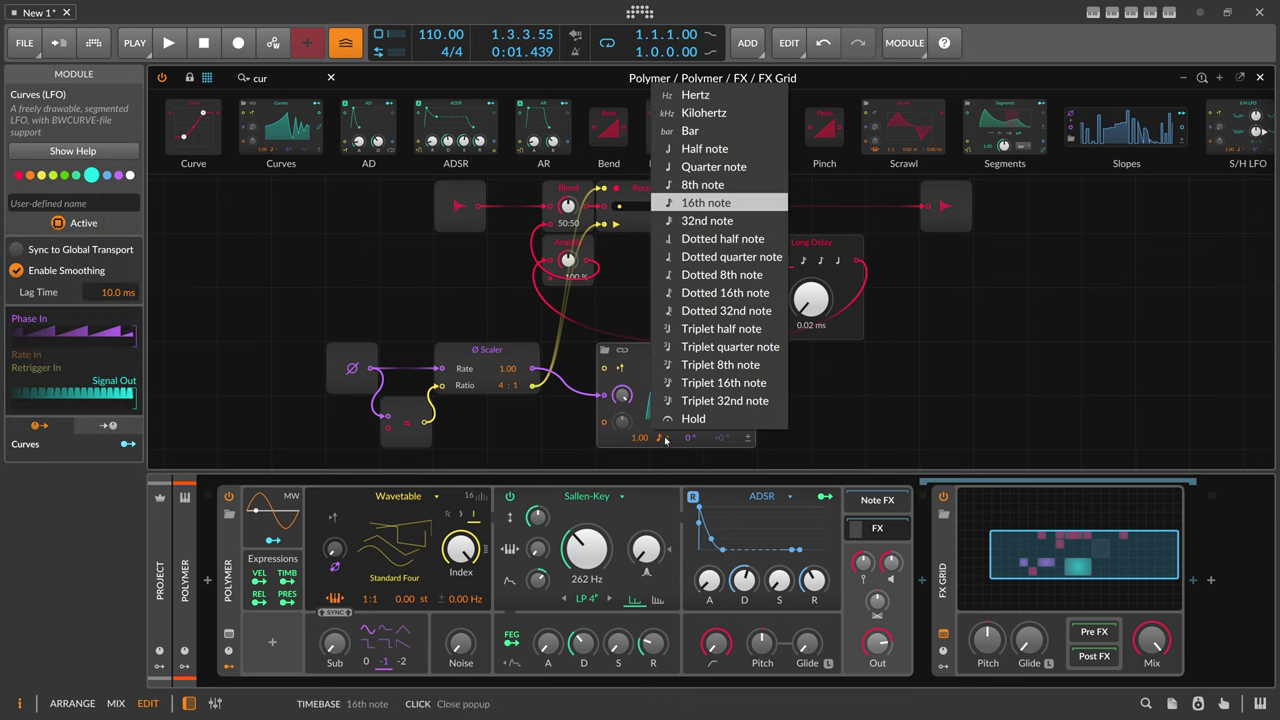
click(665, 418)
Step: Patch the Curves output to Multiply's second input, with Curves directly beside the Ø Scaler, and inspect Multiply's signals
drag(748, 375, 710, 224)
click(730, 210)
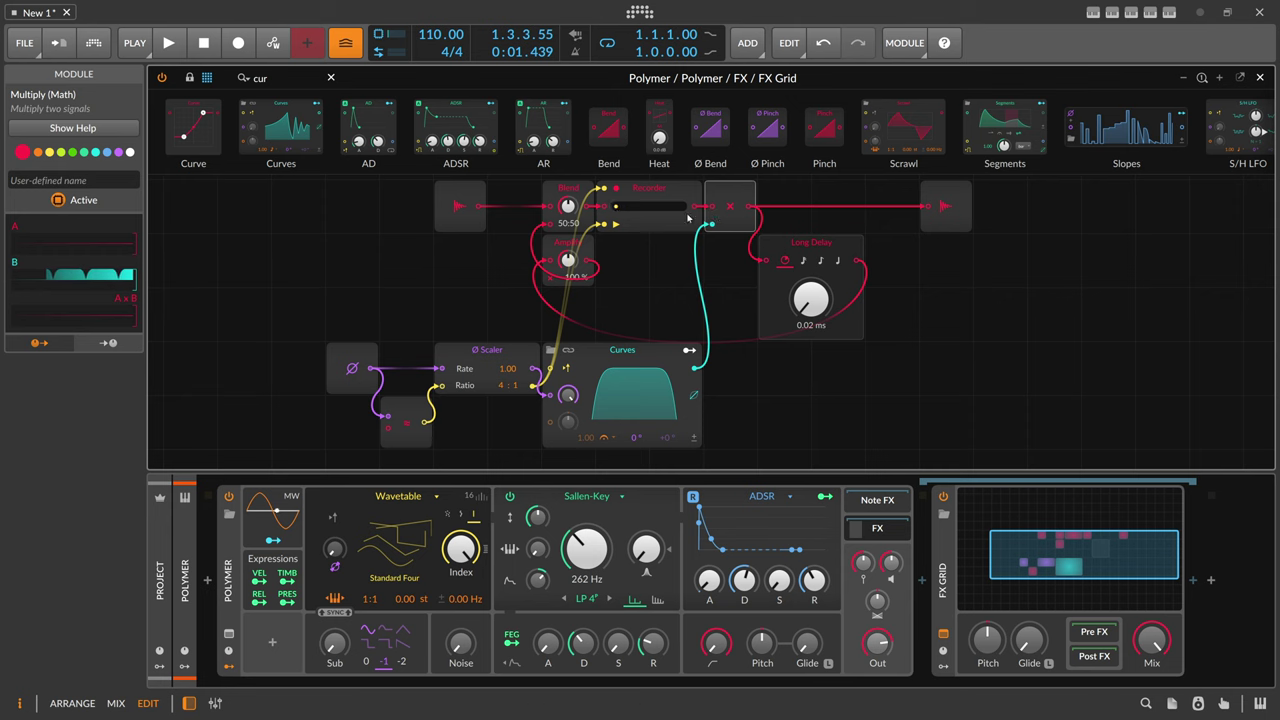
drag(723, 251, 725, 268)
scroll(690, 266, down, 1)
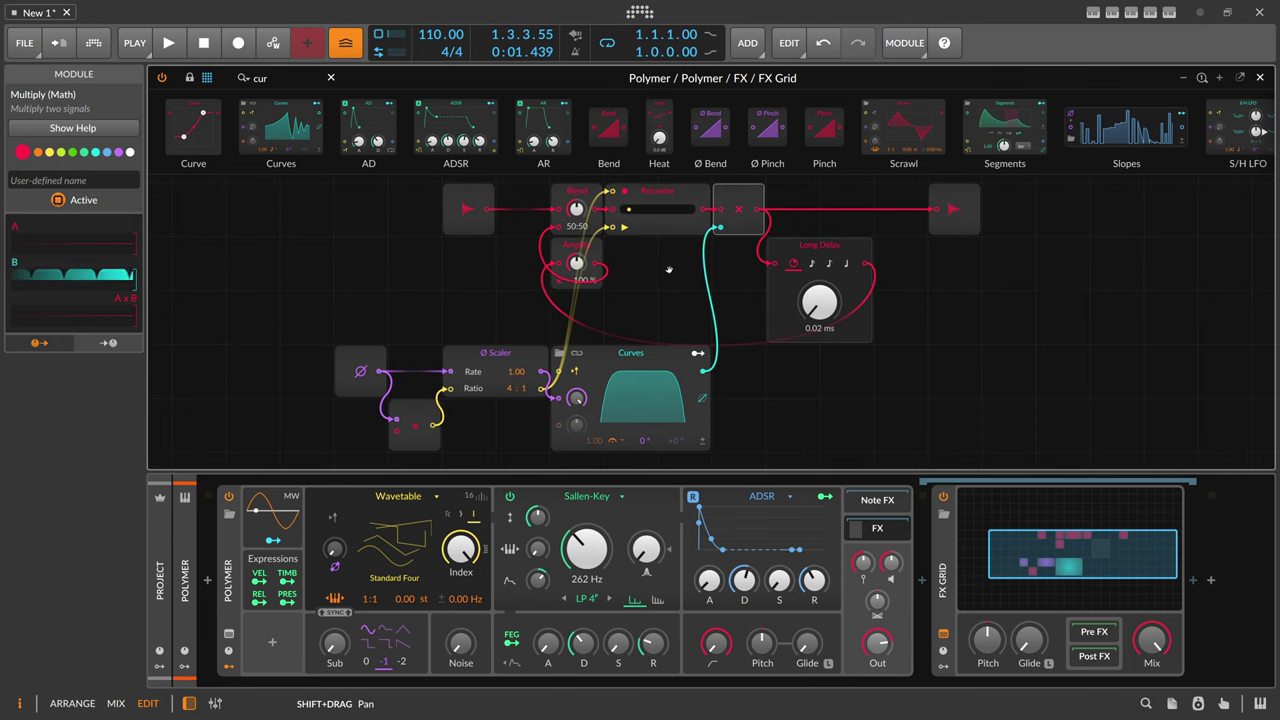
Step: Play the patch, lower the FX Grid's Mix to roughly half while listening, and stop playback
key(space)
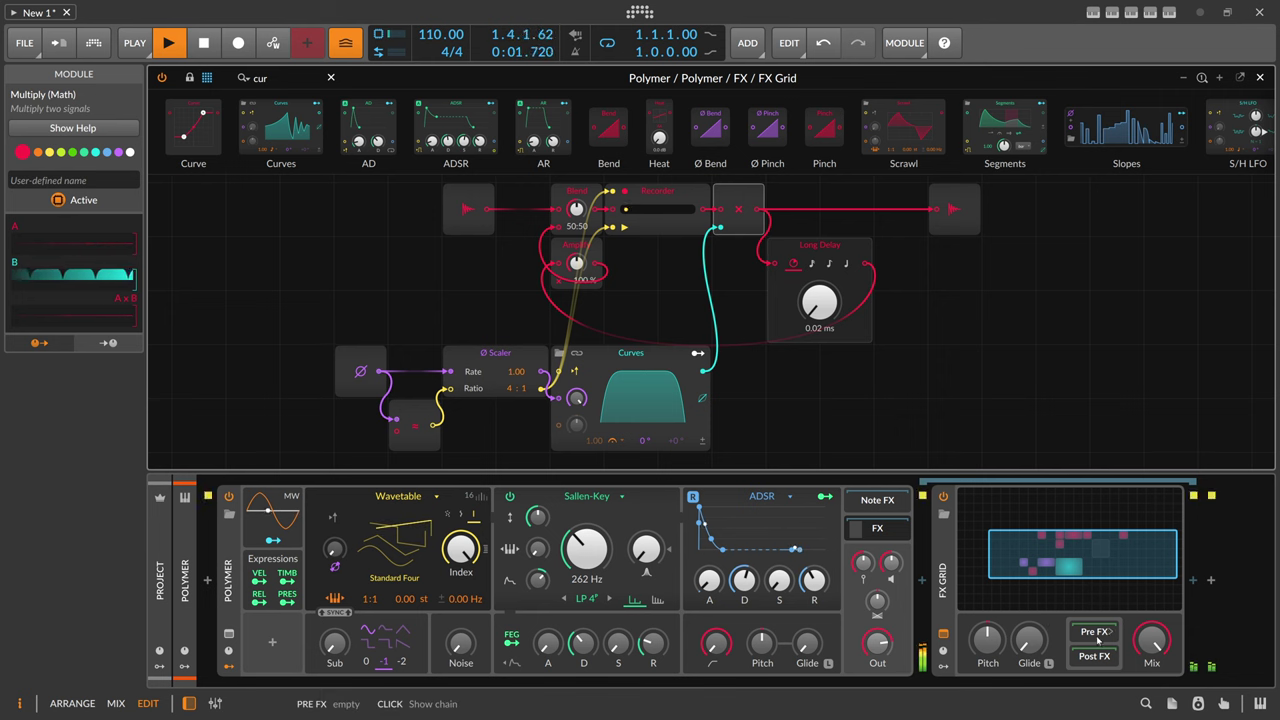
mouse_move(1152, 638)
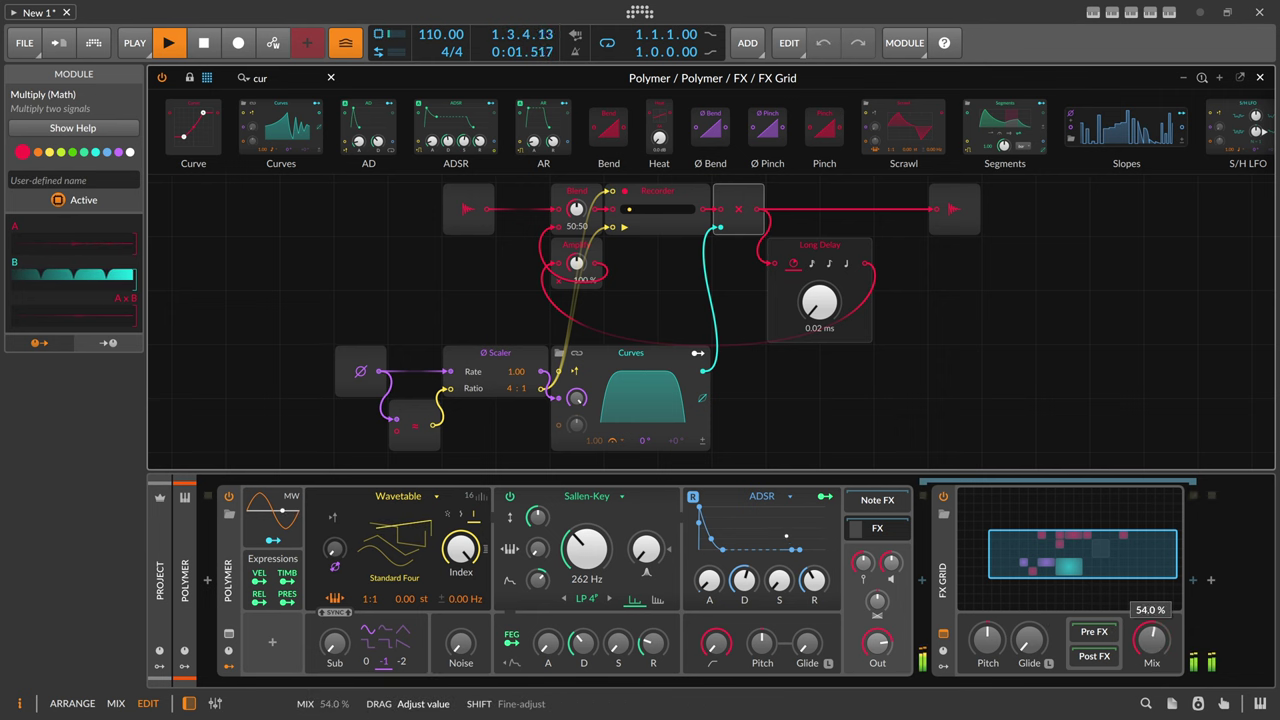
drag(1152, 640, 1152, 666)
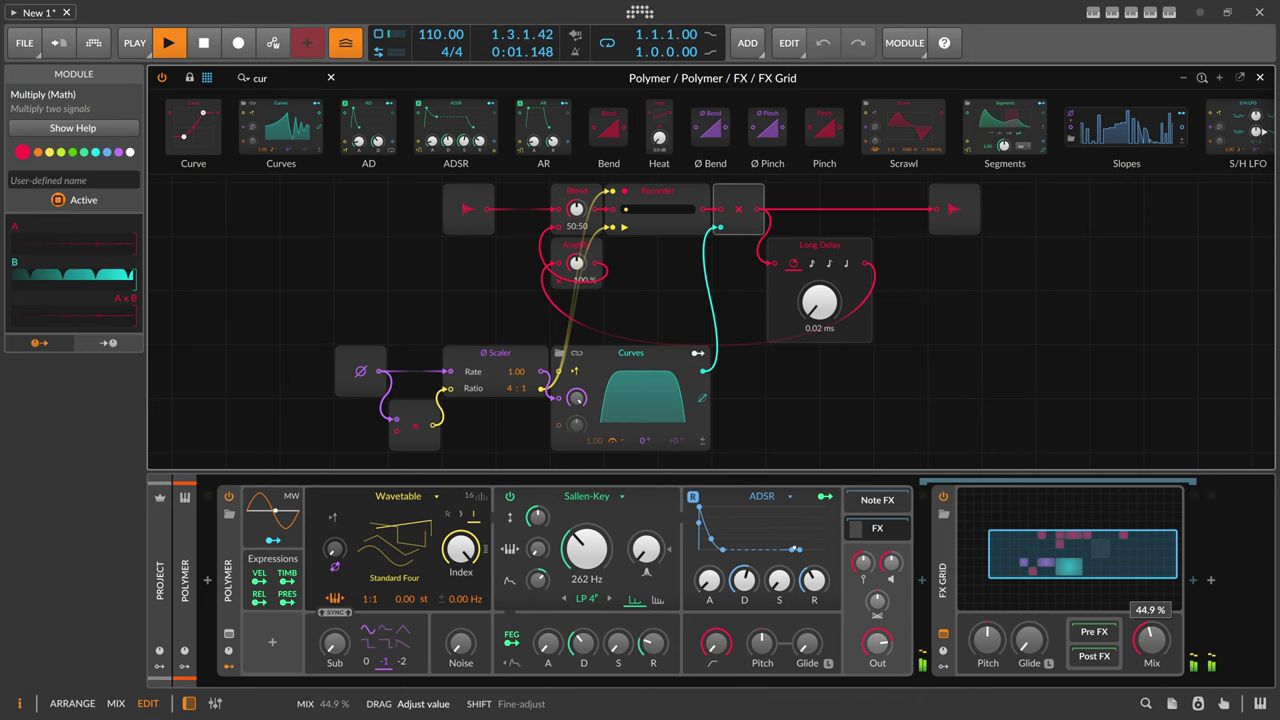
drag(1152, 650, 1136, 623)
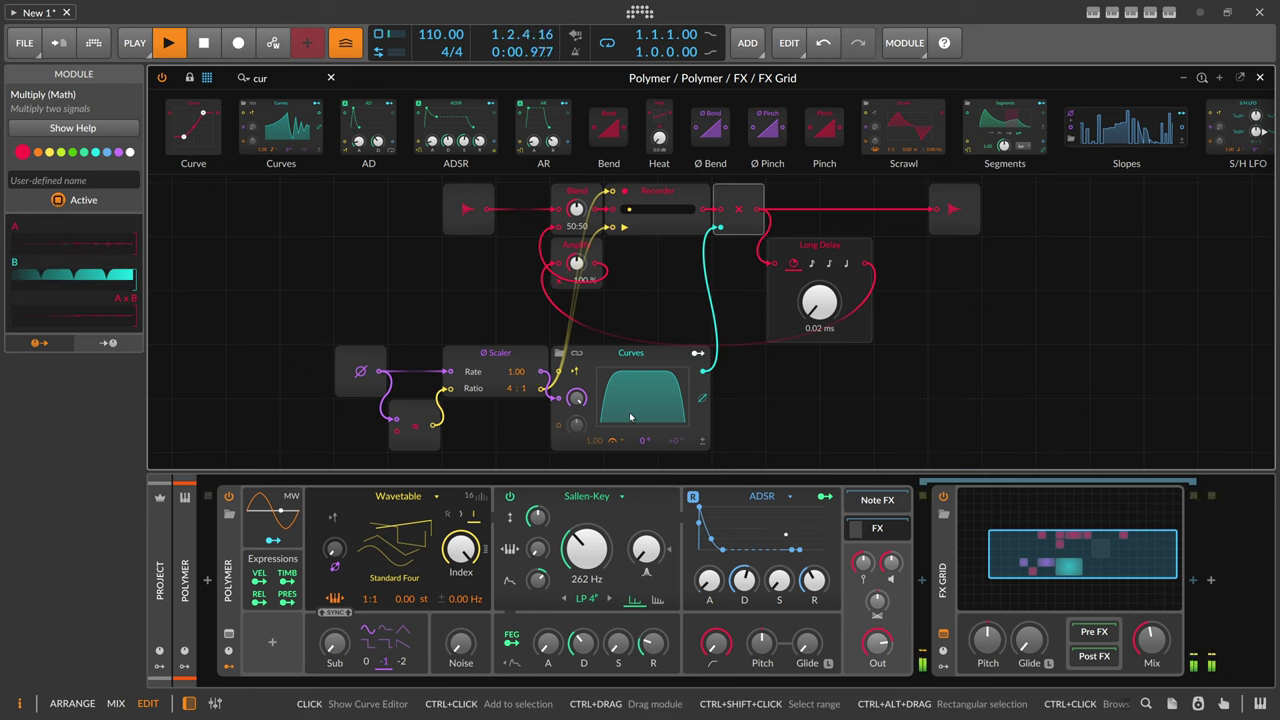
key(space)
Step: Try a 2:1 ratio on the Ø Scaler, return it to 4:1, and briefly audition the delay
drag(509, 390, 508, 398)
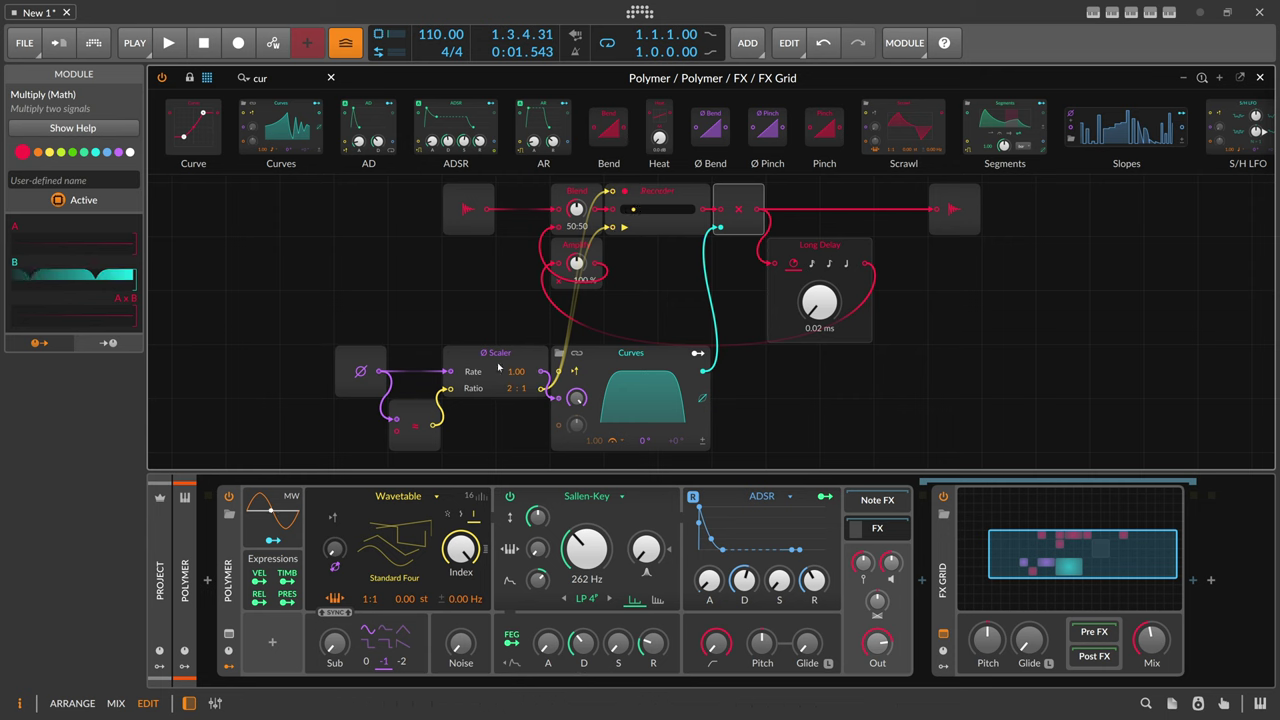
drag(509, 388, 507, 397)
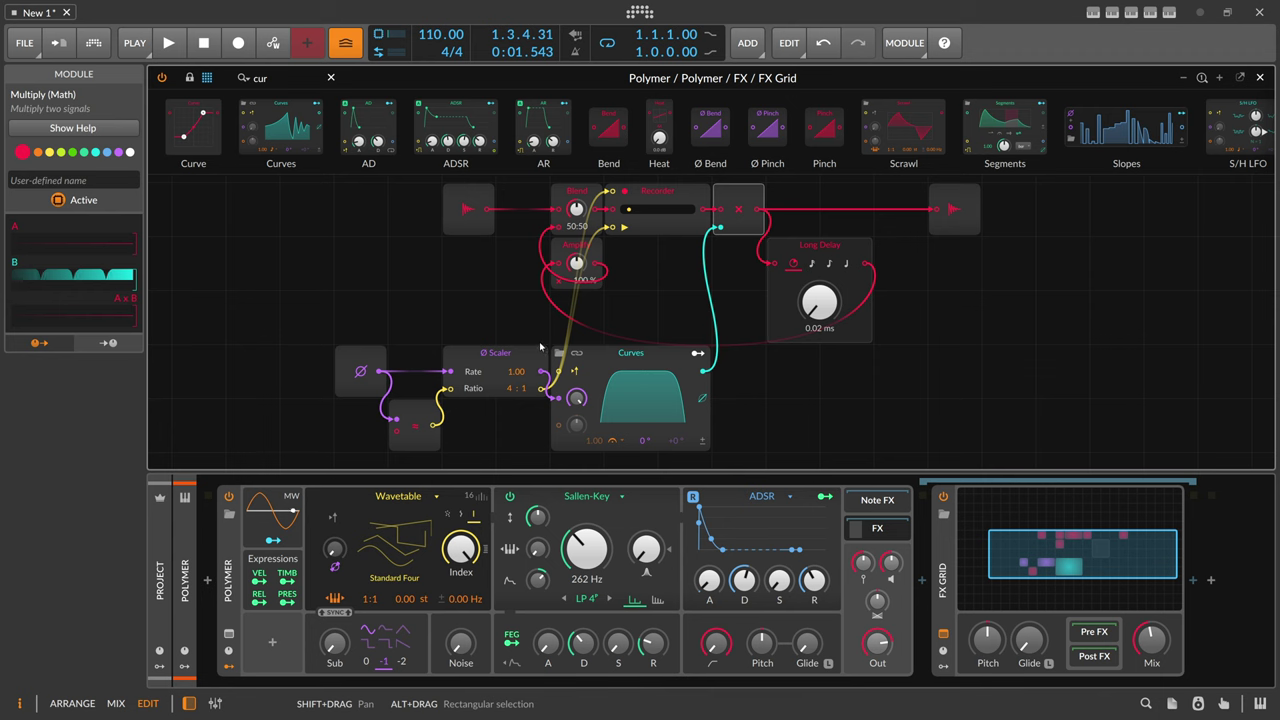
key(space)
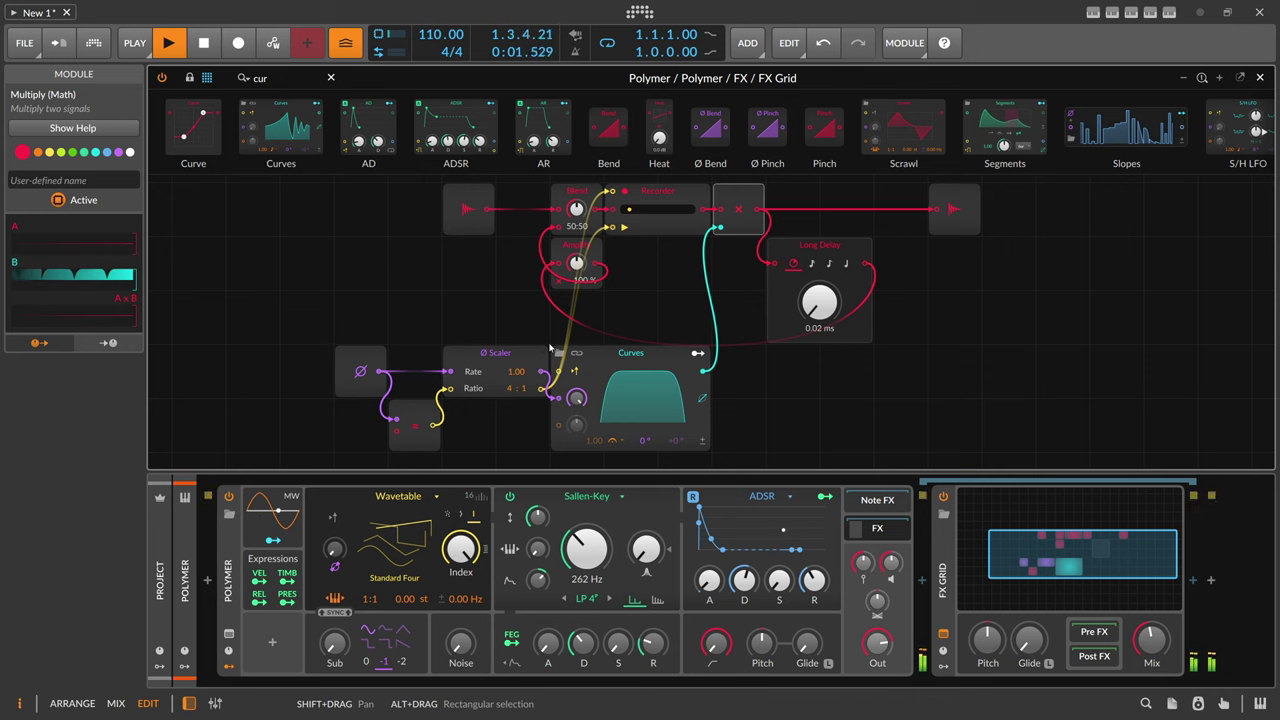
key(space)
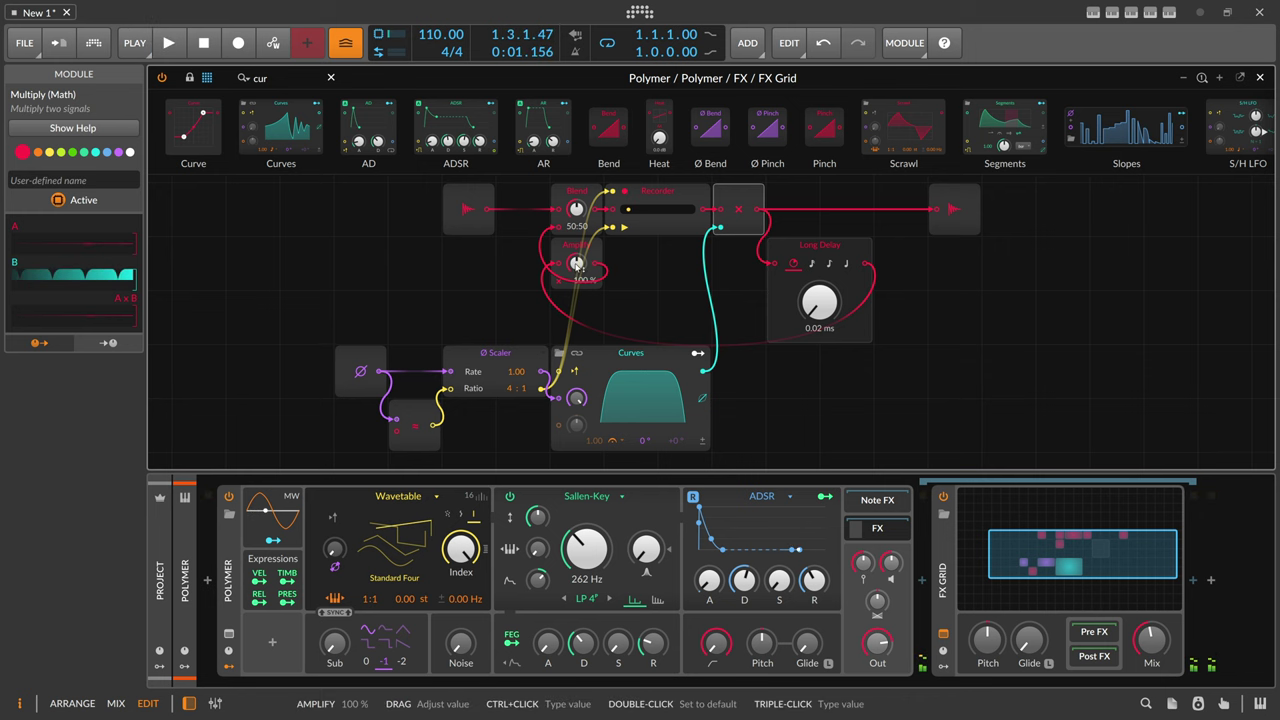
Step: Try a strong boost on the feedback Amplify, reset it, and settle its gain at 93.3 %
drag(577, 266, 577, 260)
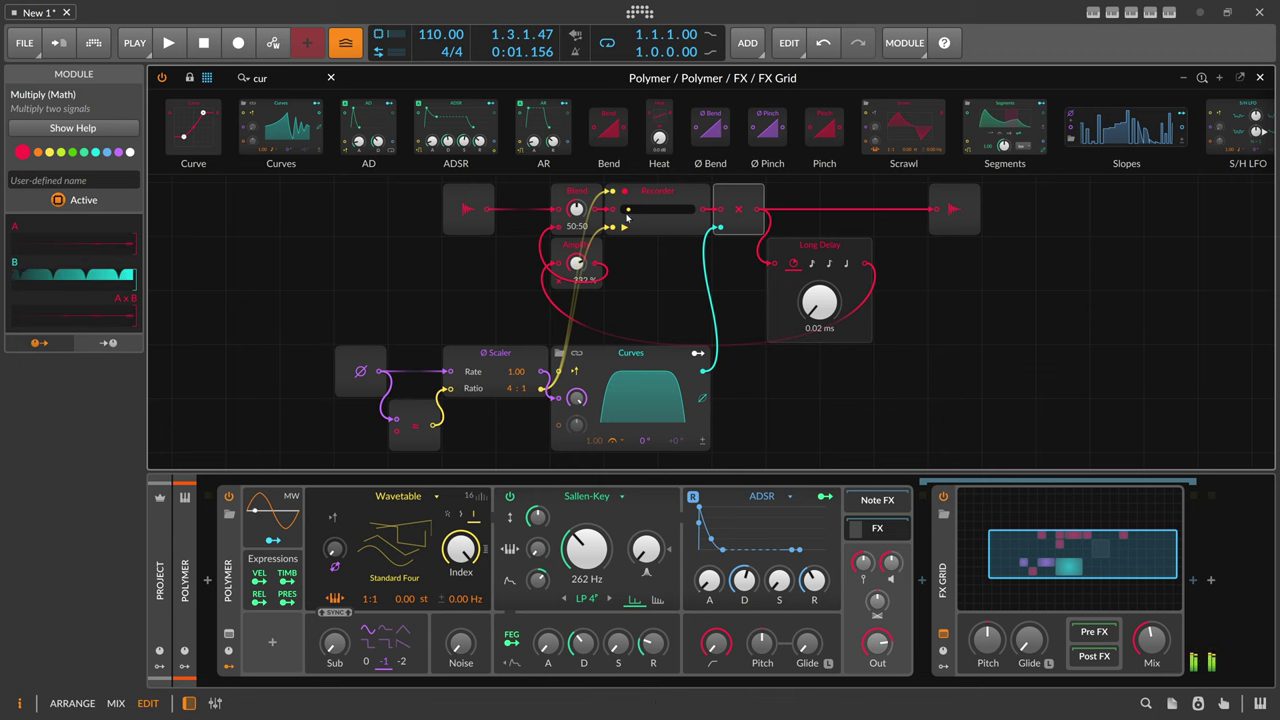
double_click(583, 265)
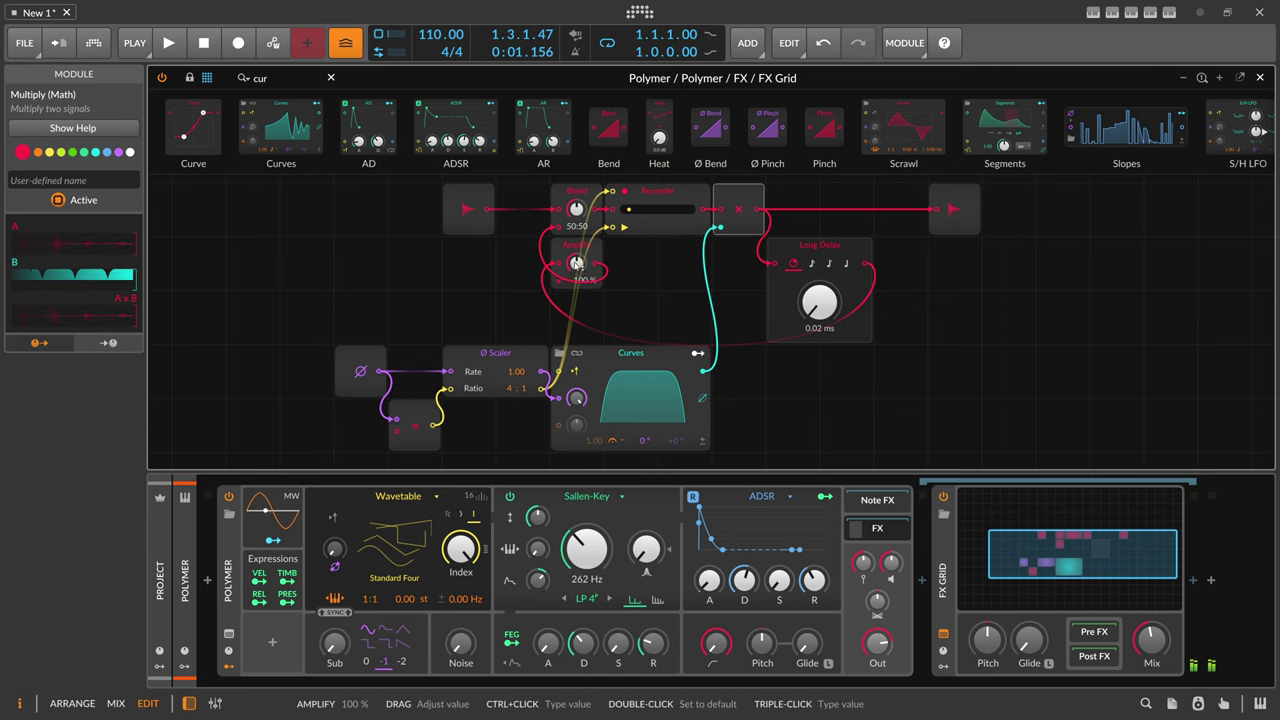
drag(578, 265, 578, 272)
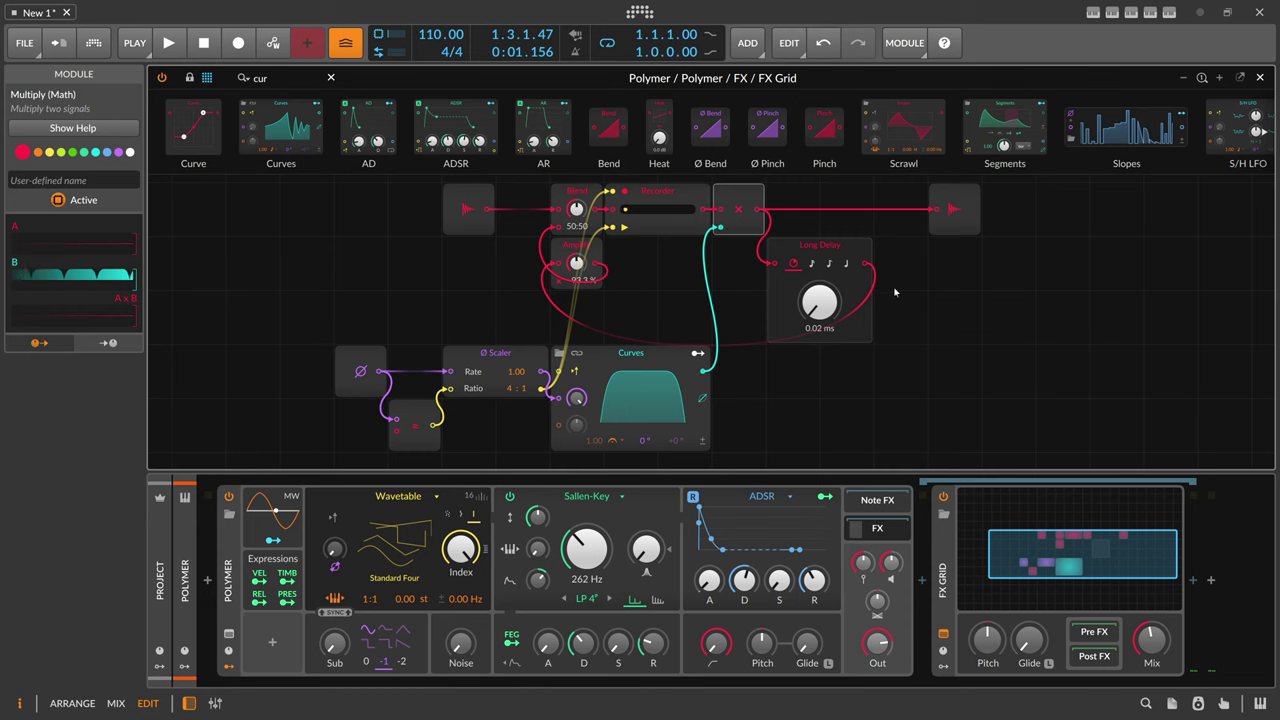
Step: Insert a Low-pass filter with a 4.17 kHz cutoff after the Long Delay in the feedback path
drag(272, 77, 182, 77)
text(l)
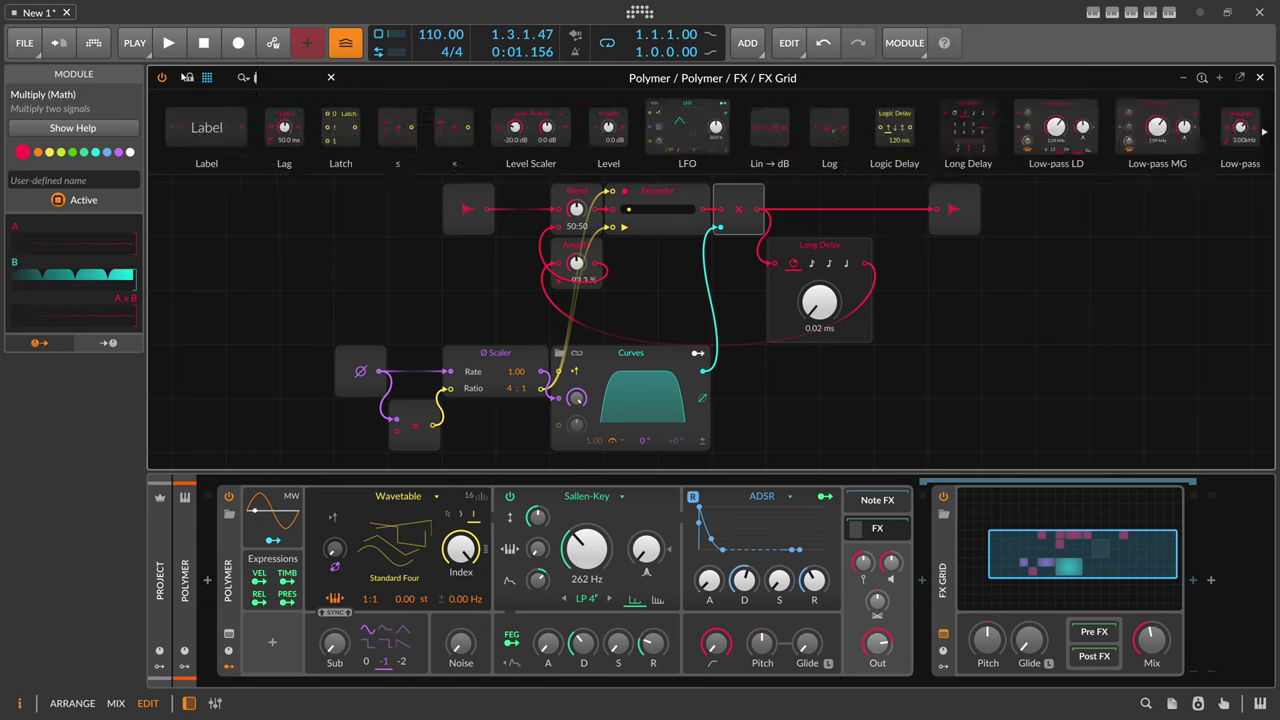
text(lo)
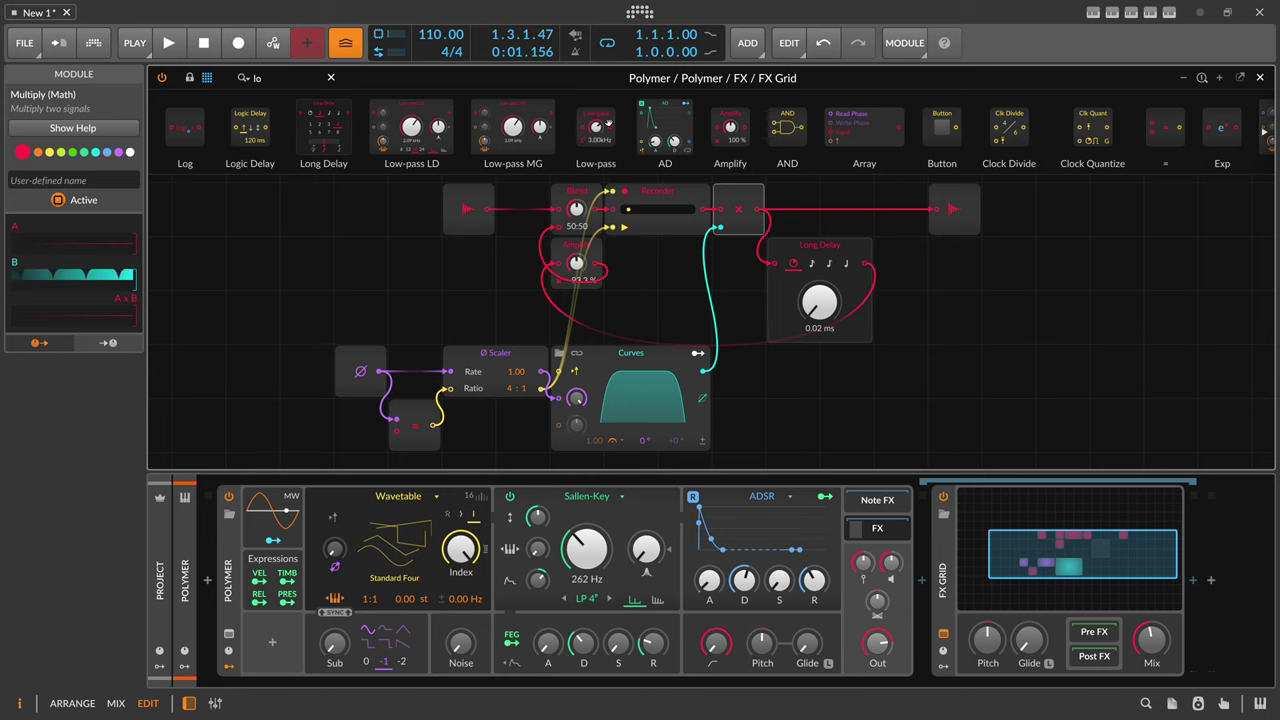
drag(607, 127, 900, 262)
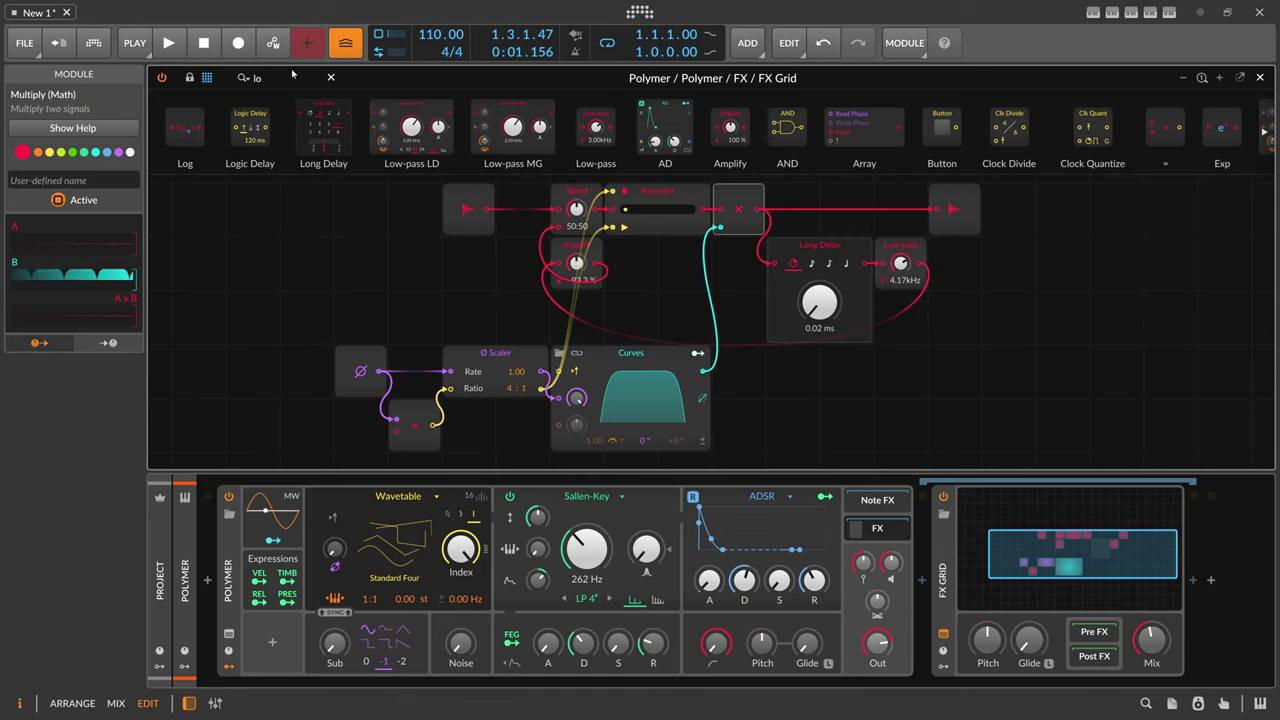
Step: Insert a High-pass between the Long Delay and the Low-pass, and tune them to 270 Hz and 2.05 kHz during playback
double_click(256, 77)
text(high)
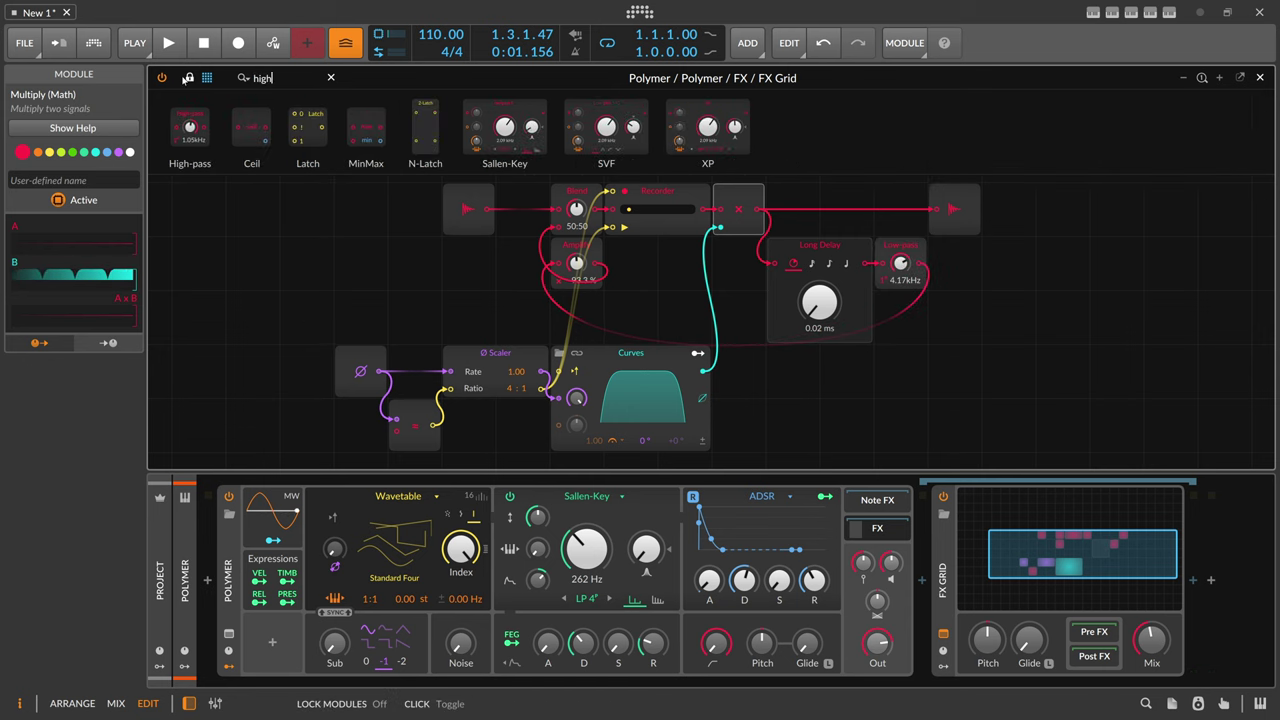
drag(190, 127, 901, 303)
drag(882, 280, 953, 274)
key(space)
drag(901, 264, 901, 260)
Step: Try a Delay device in front of the FX Grid, check its high cut, and delete the device
click(921, 583)
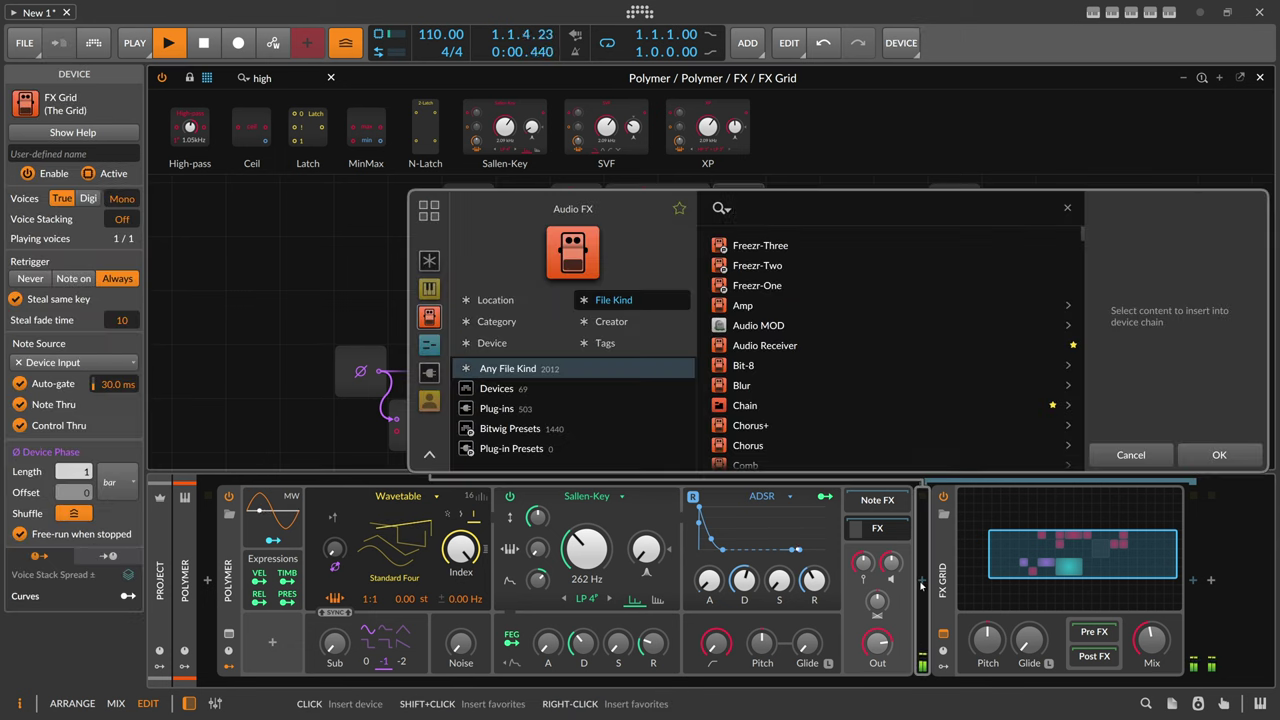
text(delay)
key(Return)
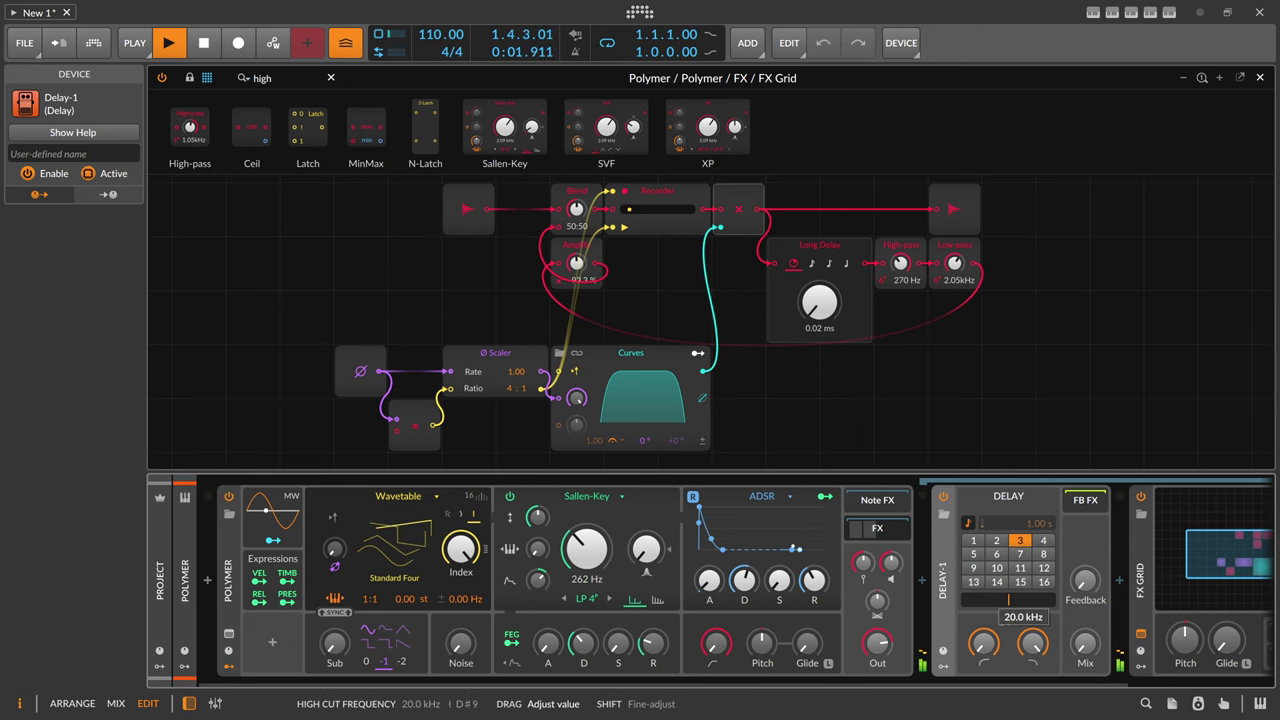
drag(1033, 643, 1033, 643)
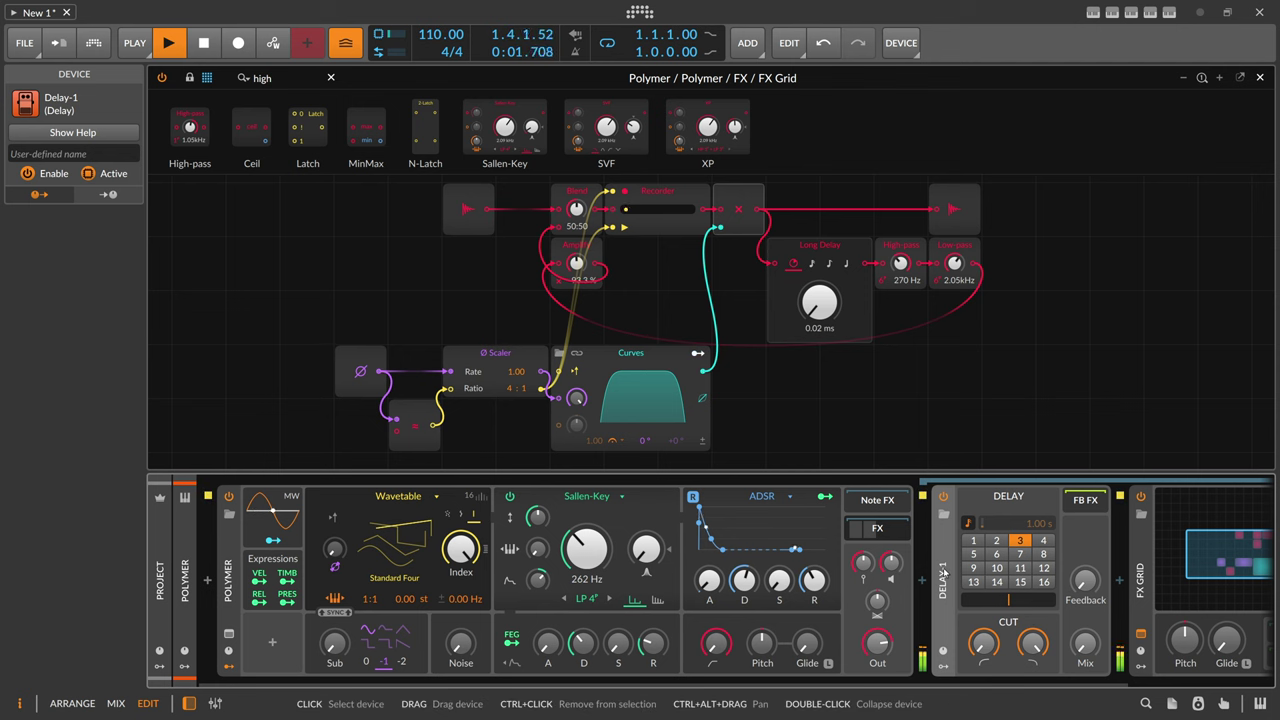
key(Delete)
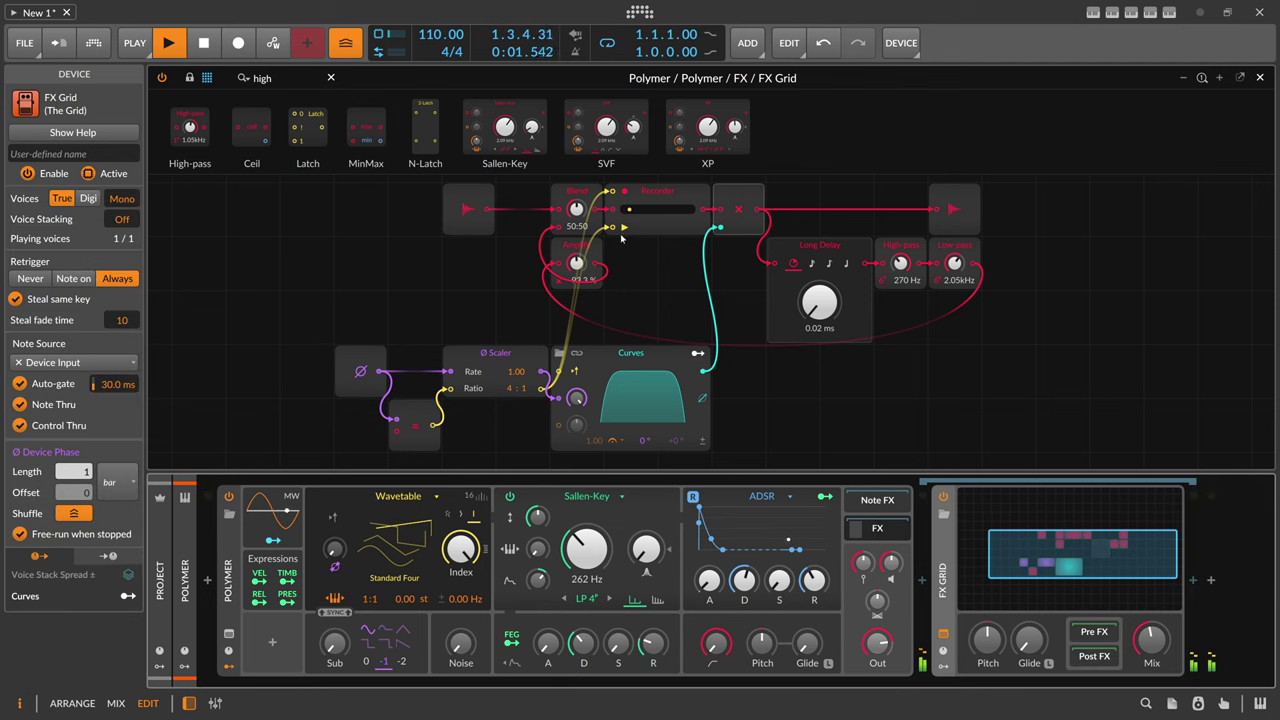
drag(640, 300, 543, 300)
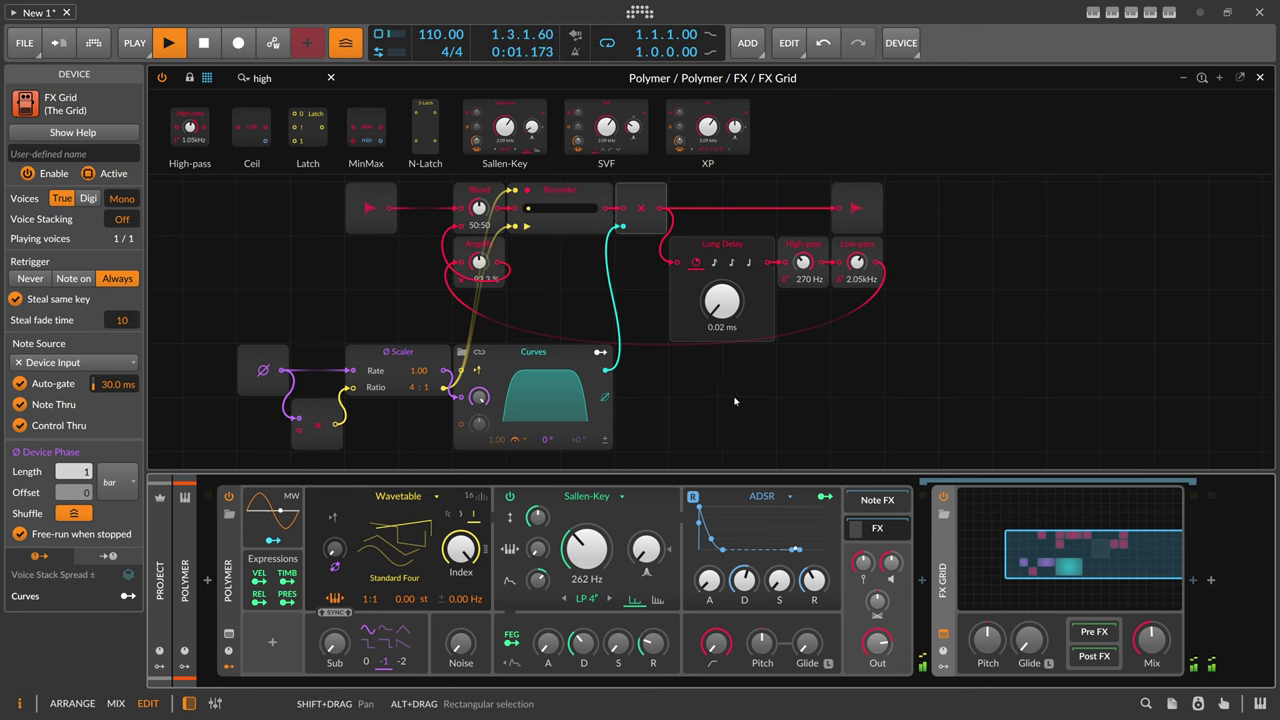
Step: Set the FX Grid's Mix to 46.3 % while listening to the patch, and stop playback
drag(729, 399, 801, 395)
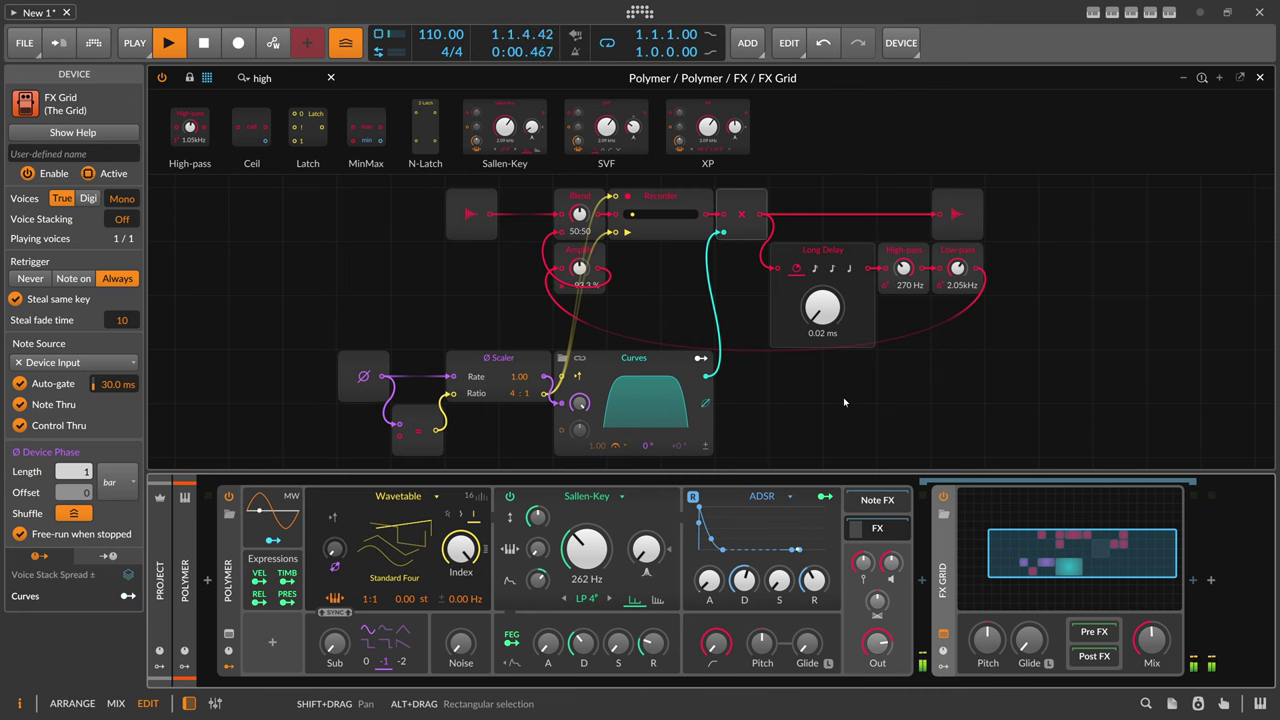
mouse_move(1151, 637)
drag(1151, 639, 1151, 639)
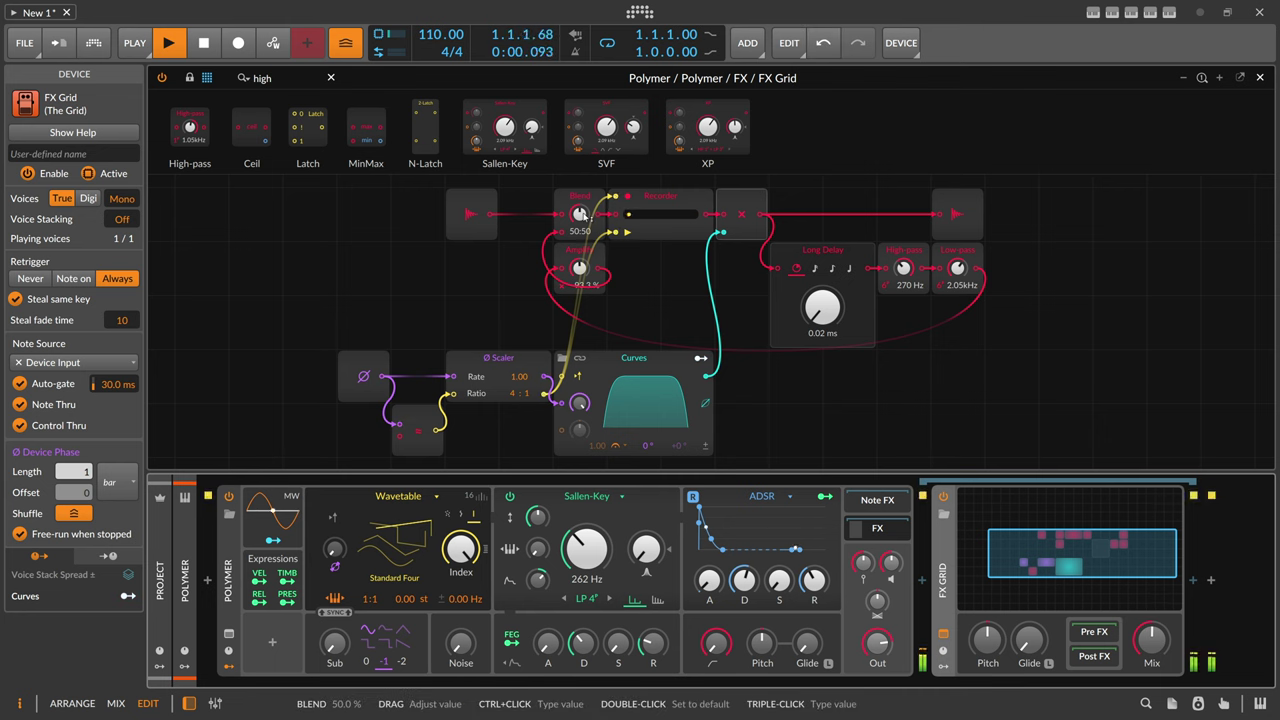
drag(1152, 638, 1157, 648)
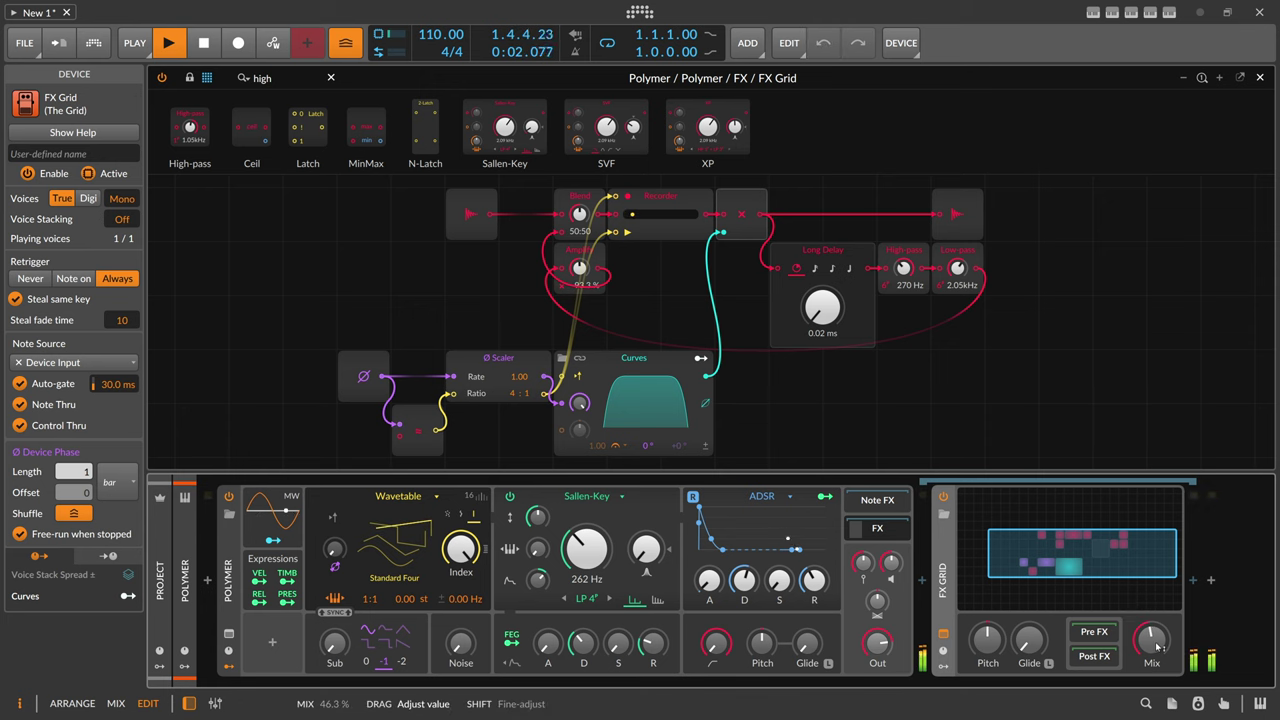
key(space)
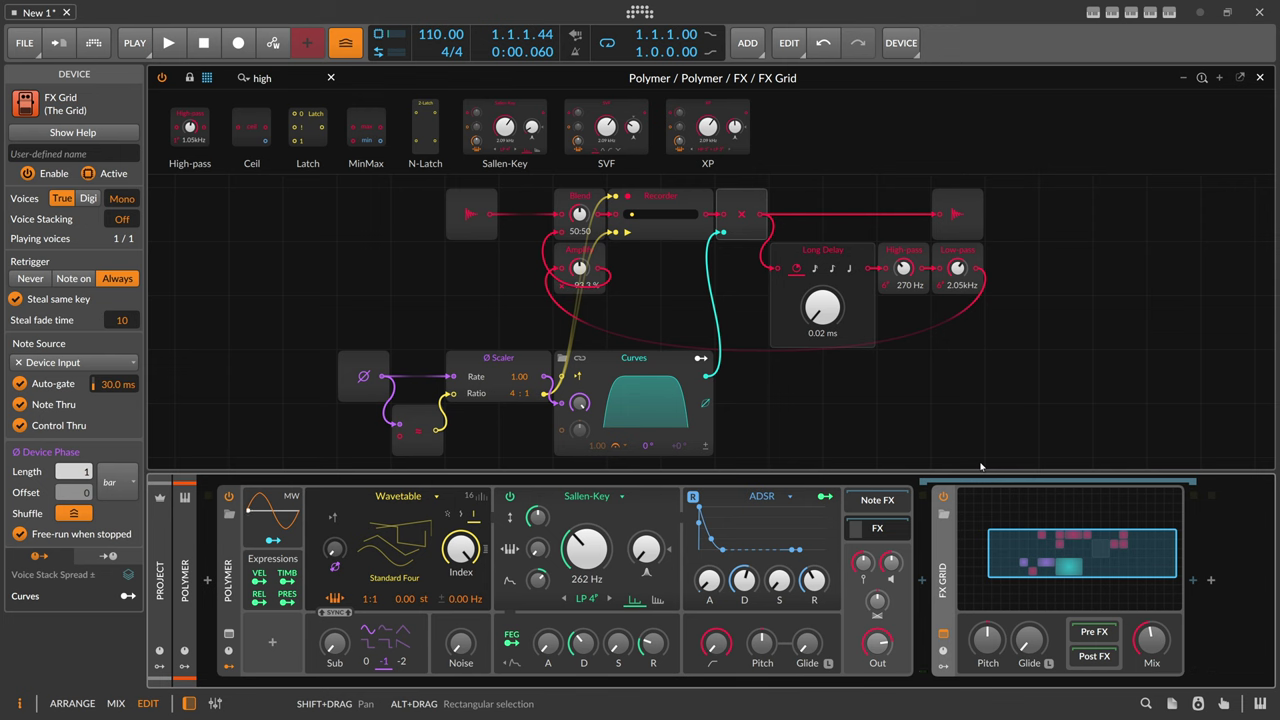
Step: Leave the Grid editor to check the clip's notes and the global groove shuffle and accent settings, and reopen the FX Grid
click(1260, 77)
drag(322, 127, 645, 388)
click(134, 42)
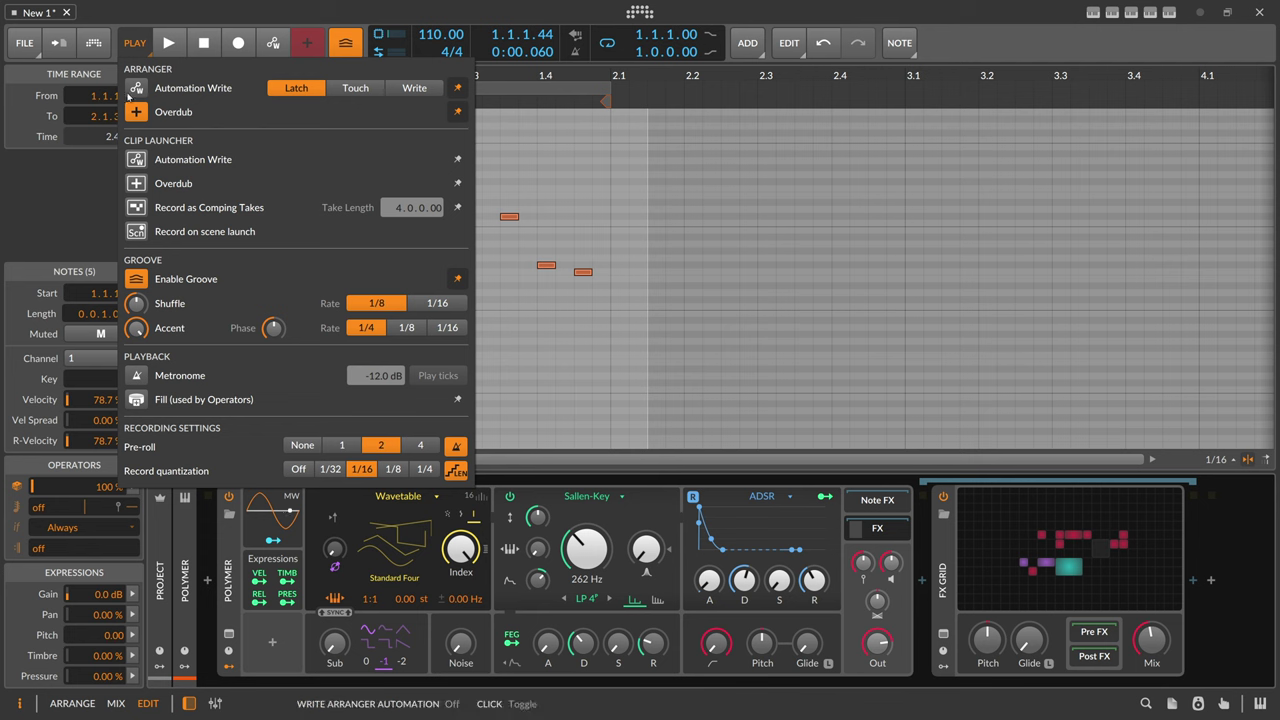
click(80, 207)
click(1013, 543)
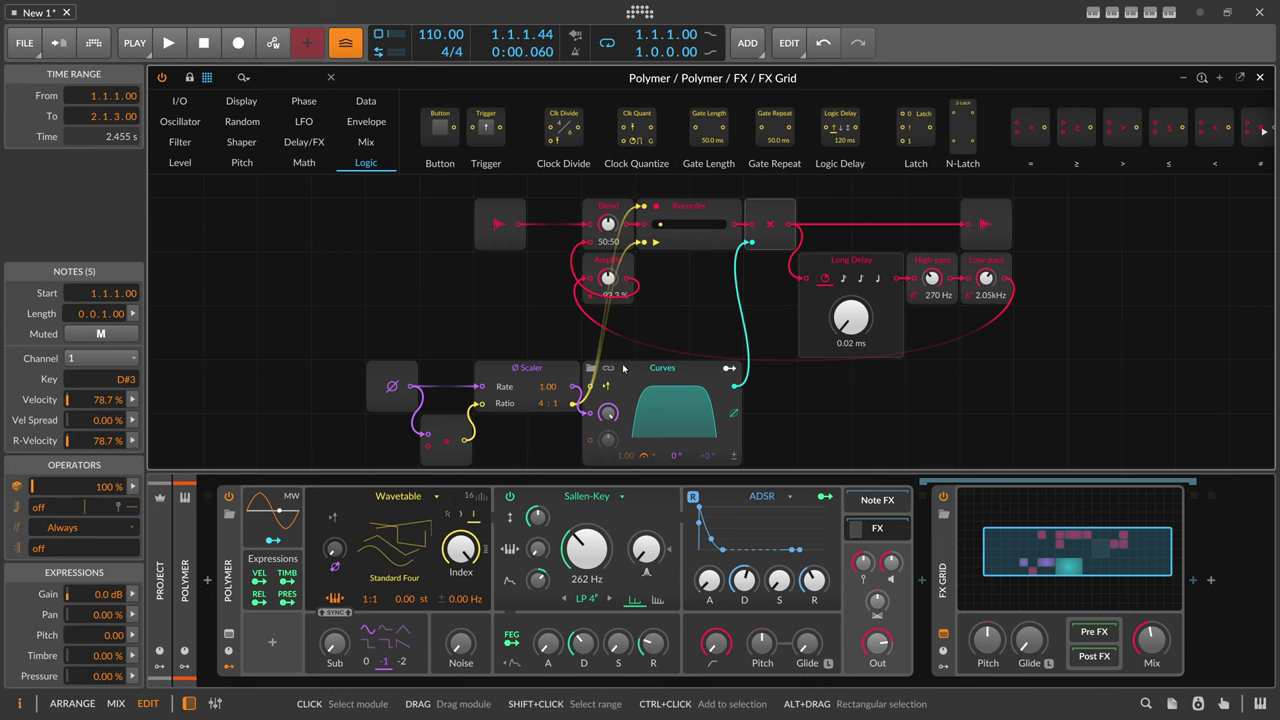
Step: Select the Ø Scaler and examine its signals and its gate connections to the Recorder
click(555, 369)
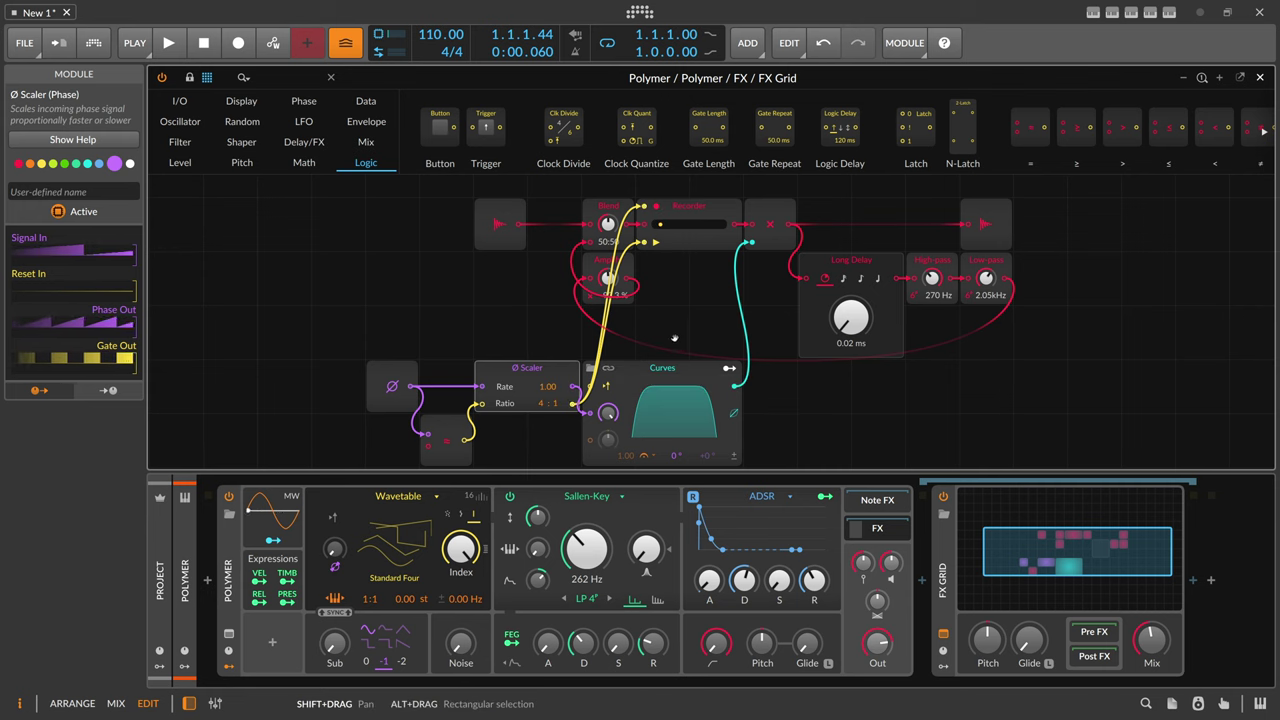
scroll(677, 304, down, 3)
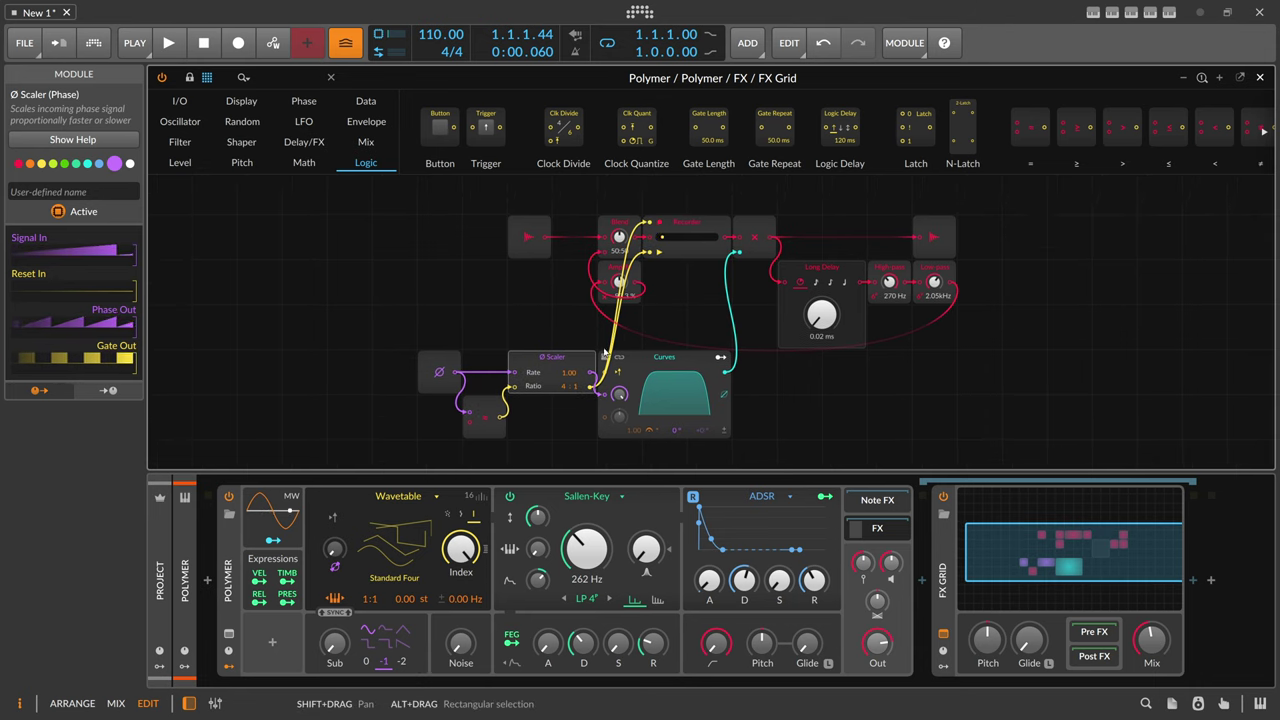
drag(657, 332, 597, 335)
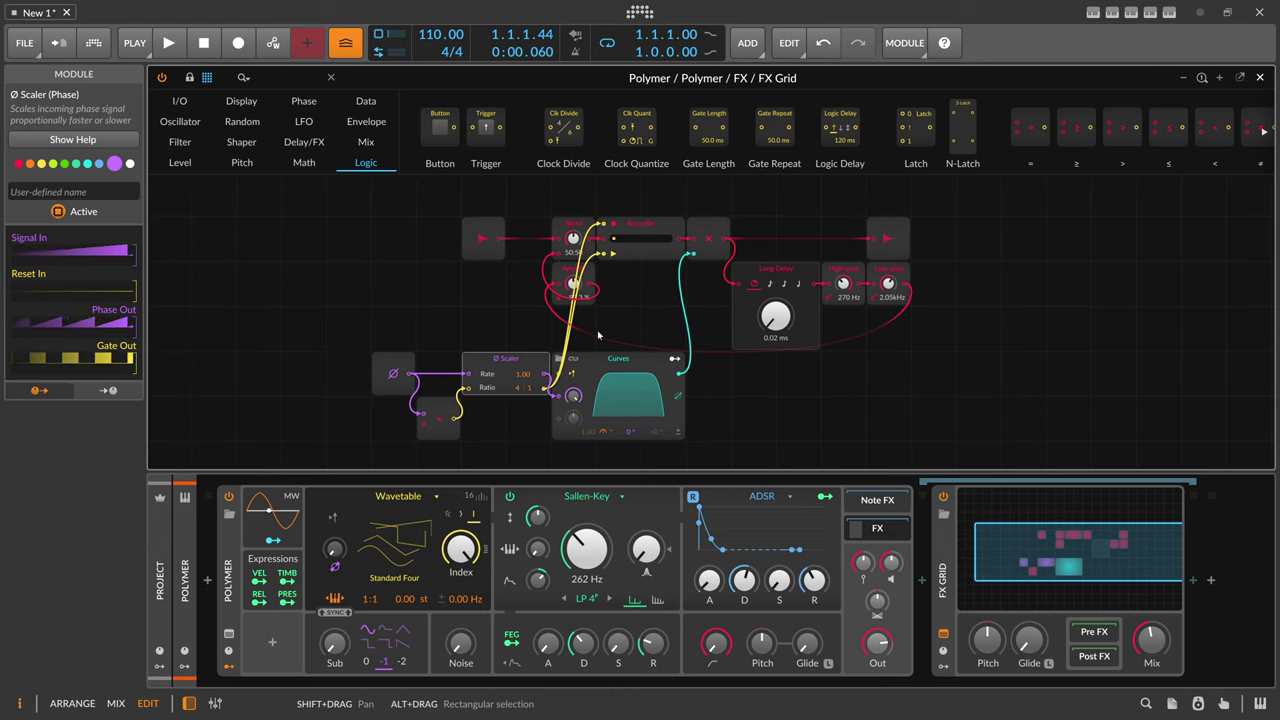